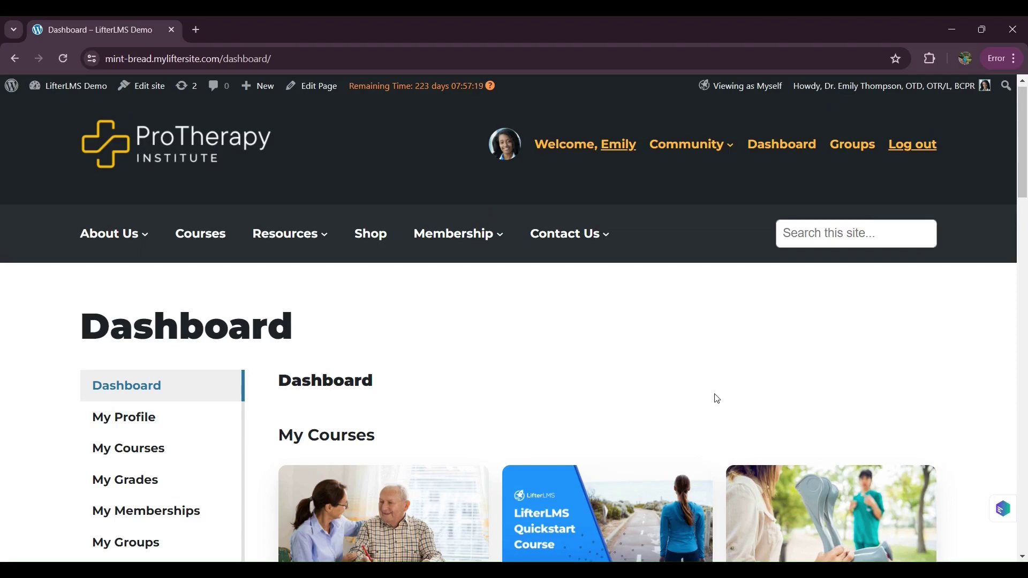
- Scroll through the student dashboard overview, then go to its My Courses section from the sidebar
scroll(718, 399, "down", 3)
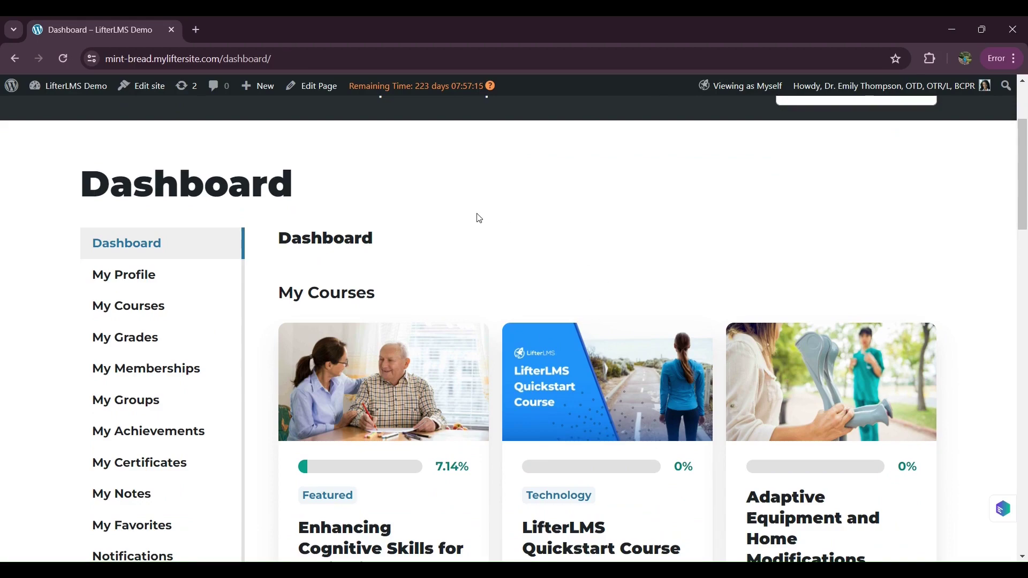
scroll(485, 299, "up", 3)
scroll(487, 299, "down", 3)
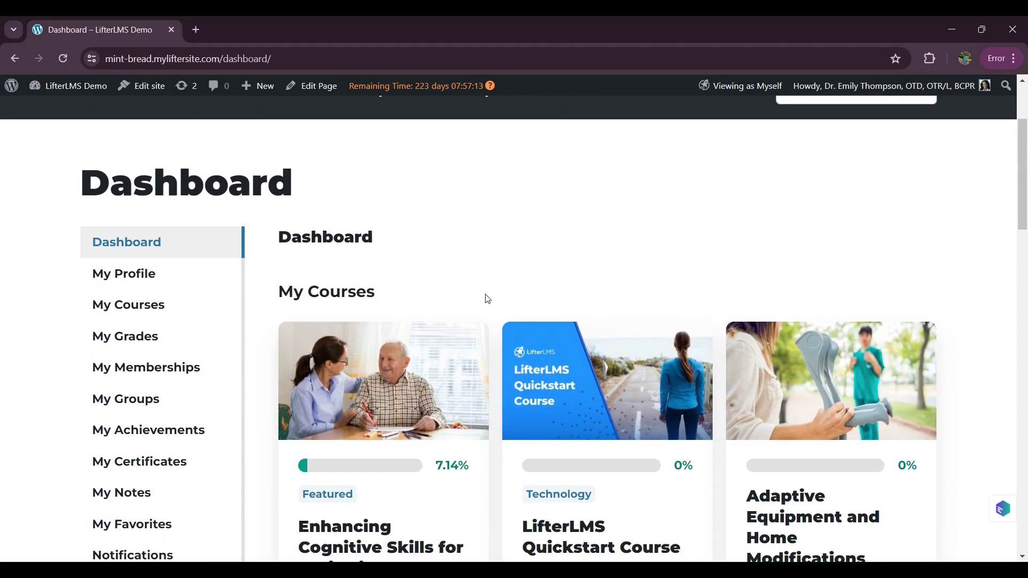
scroll(488, 299, "down", 2)
scroll(488, 300, "down", 3)
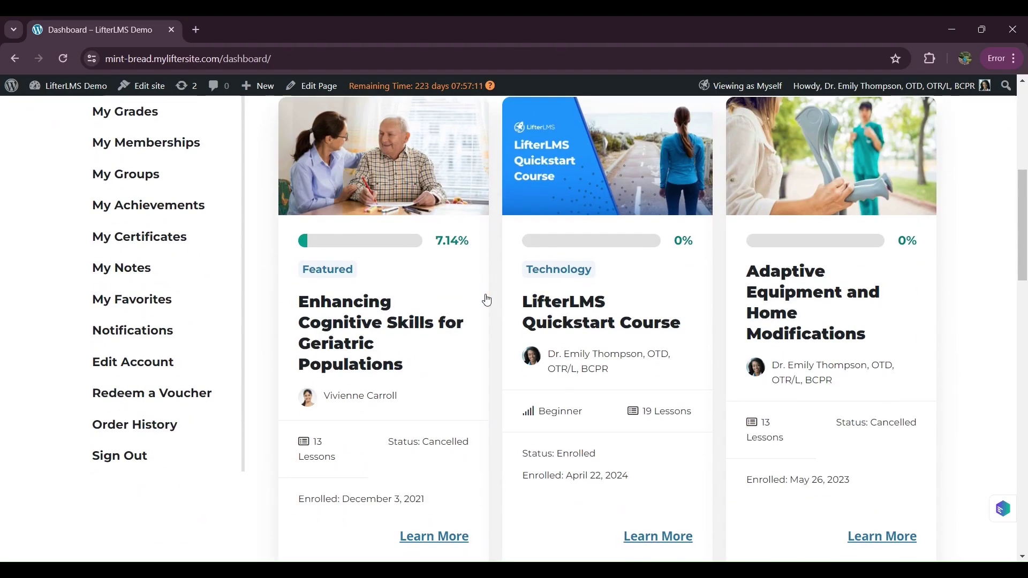
scroll(487, 300, "down", 10)
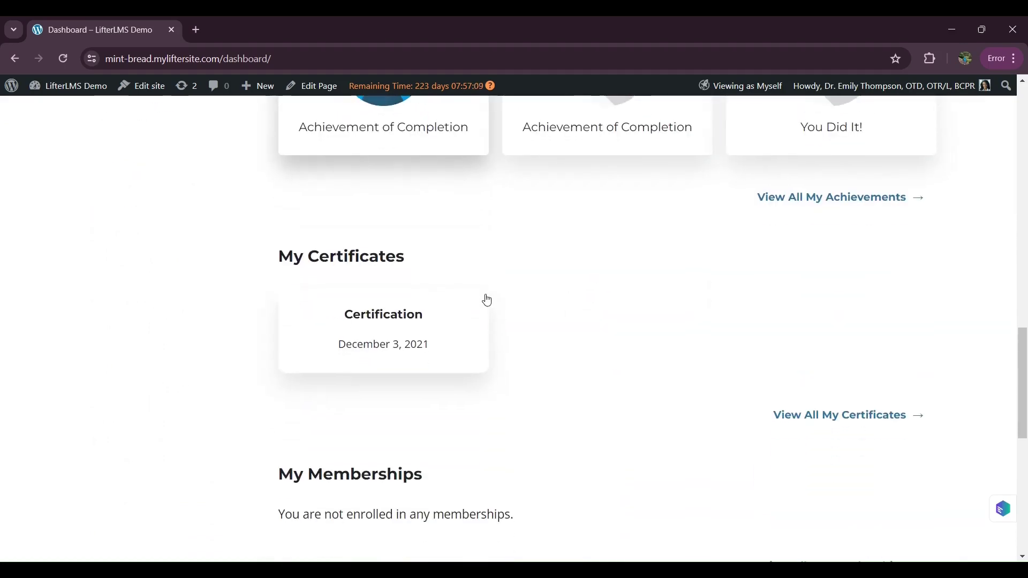
scroll(488, 301, "down", 3)
scroll(486, 298, "up", 10)
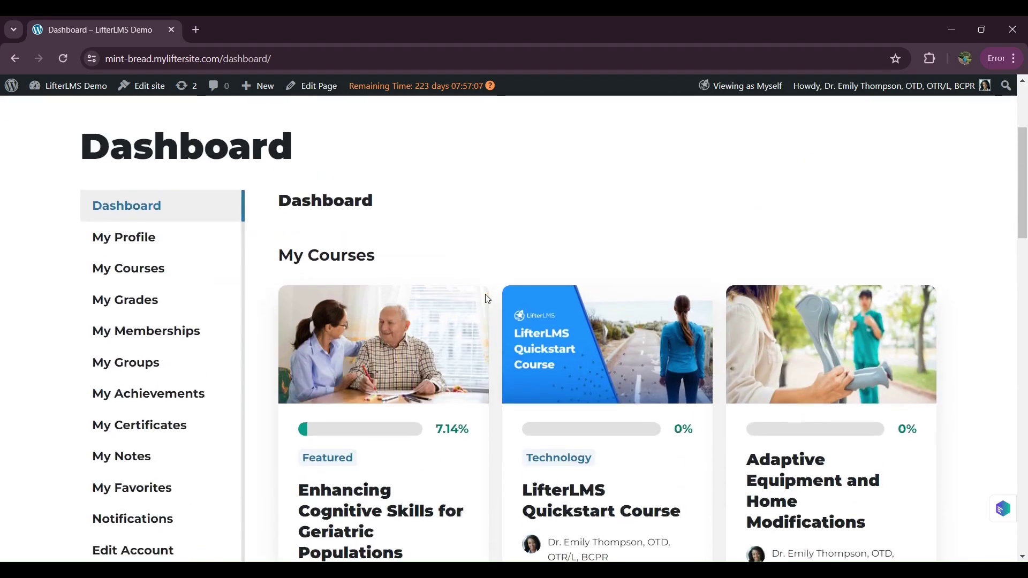
scroll(471, 298, "up", 2)
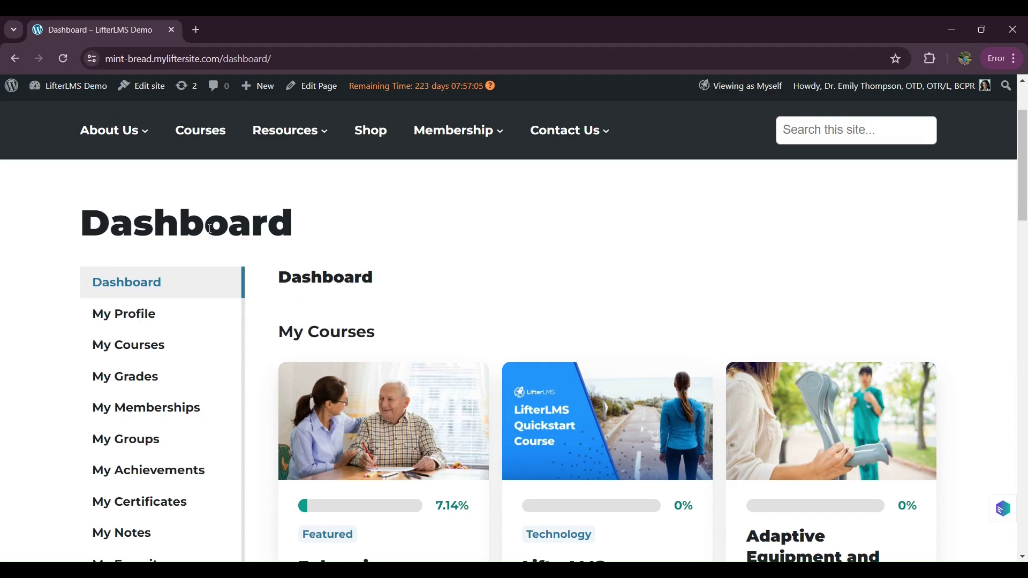
left_click(121, 351)
scroll(477, 360, "down", 3)
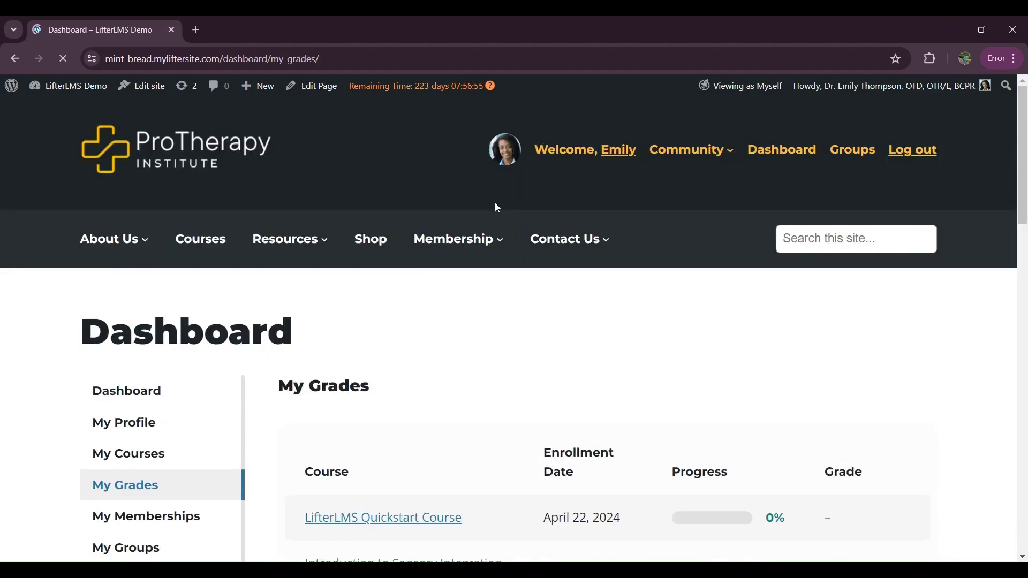
- Look over the current dashboard section, then browse the My Achievements section
scroll(518, 354, "down", 6)
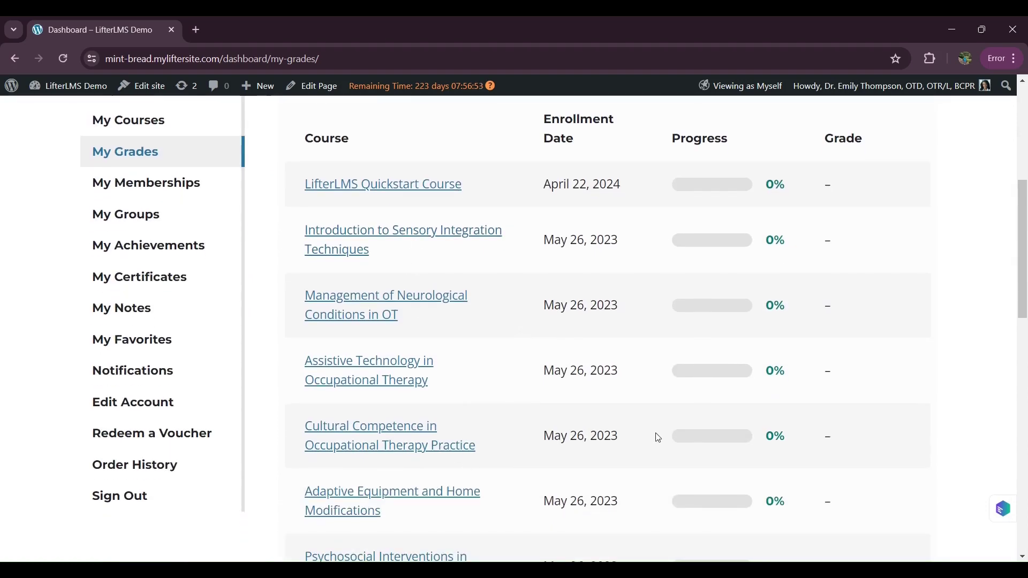
scroll(659, 438, "up", 2)
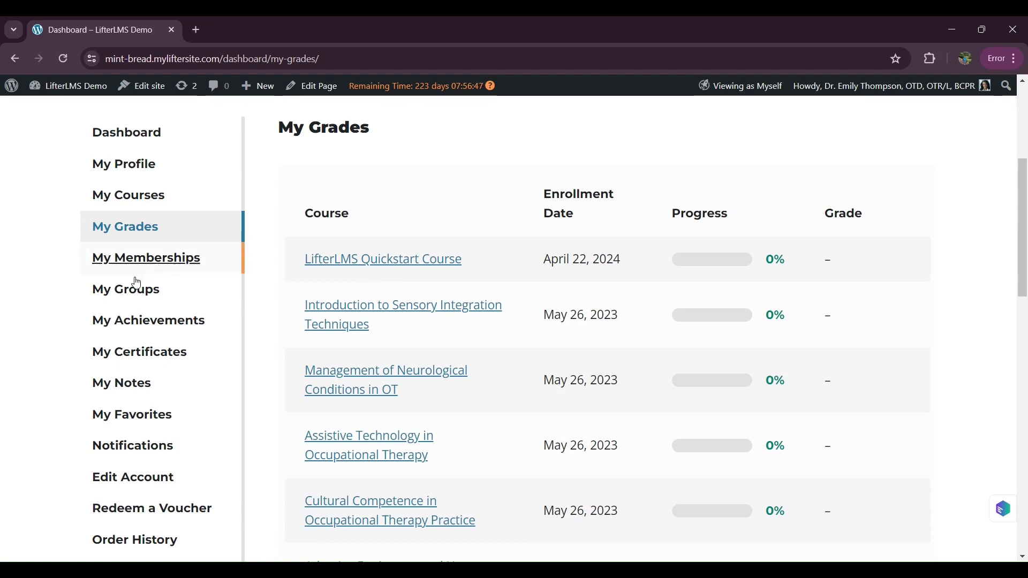
left_click(150, 332)
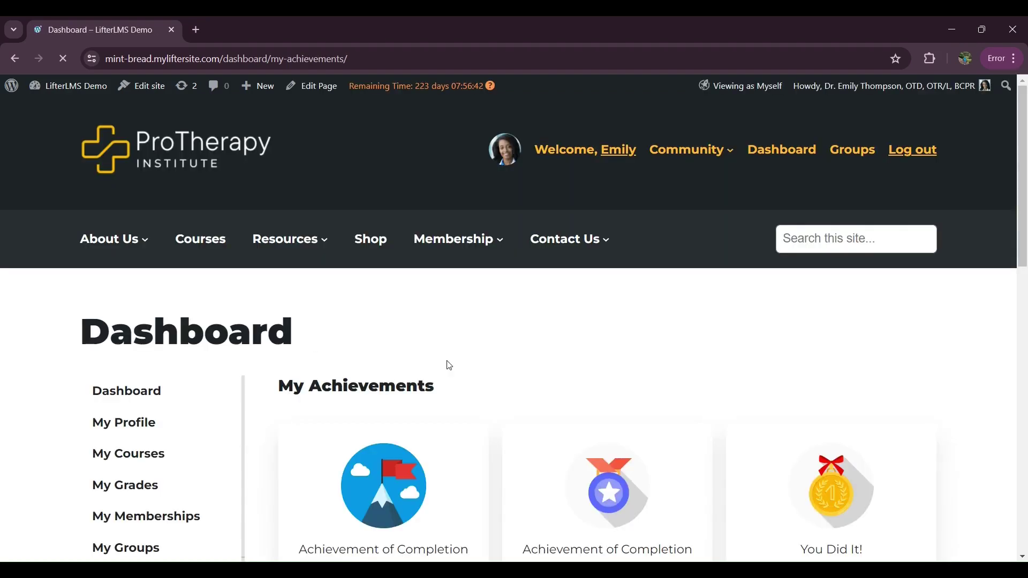
scroll(449, 366, "down", 4)
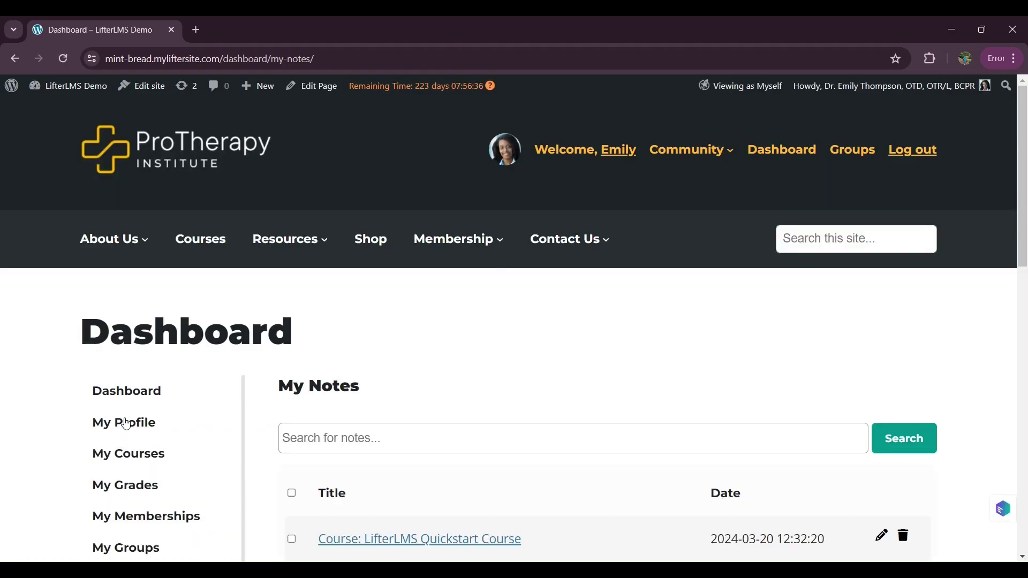
scroll(126, 424, "down", 6)
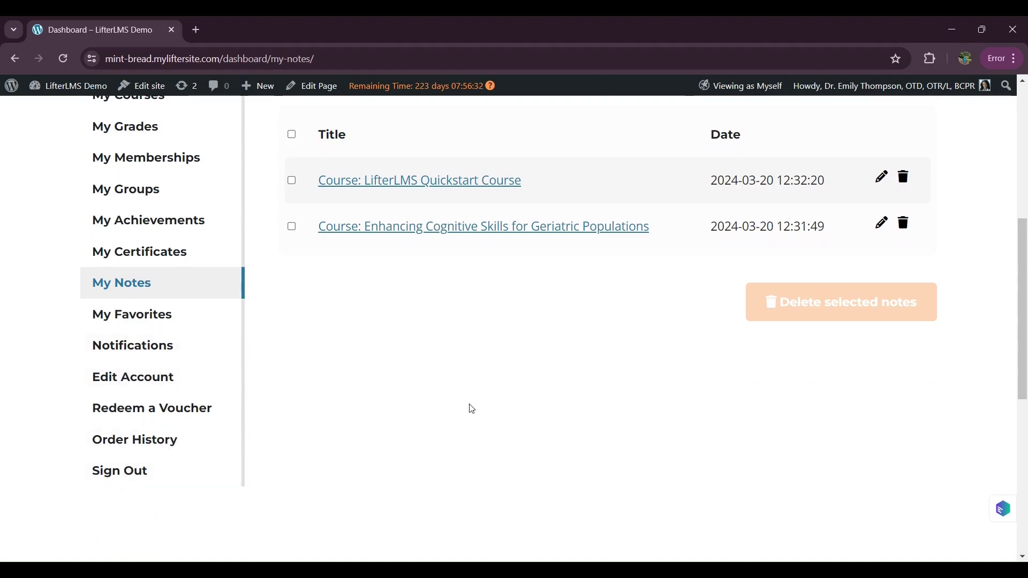
scroll(472, 409, "up", 4)
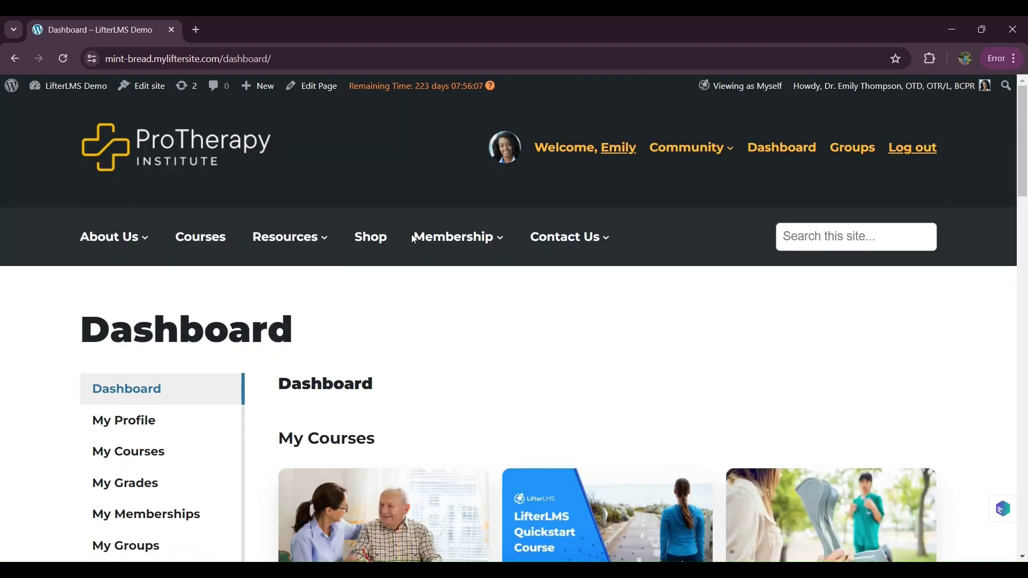
- Scroll up and down the main student dashboard overview with its course cards
scroll(423, 257, "down", 2)
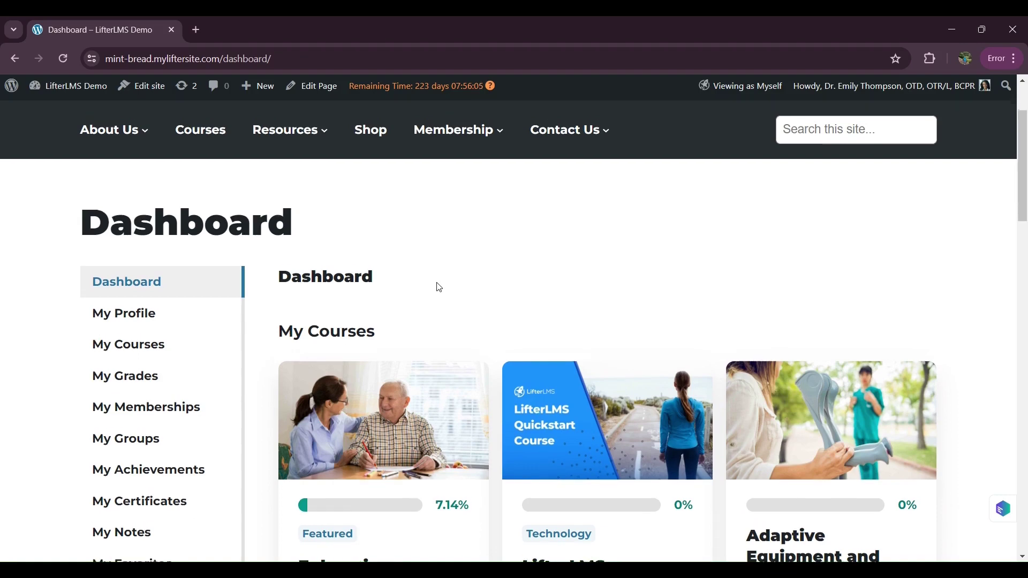
scroll(439, 288, "up", 1)
scroll(440, 287, "up", 1)
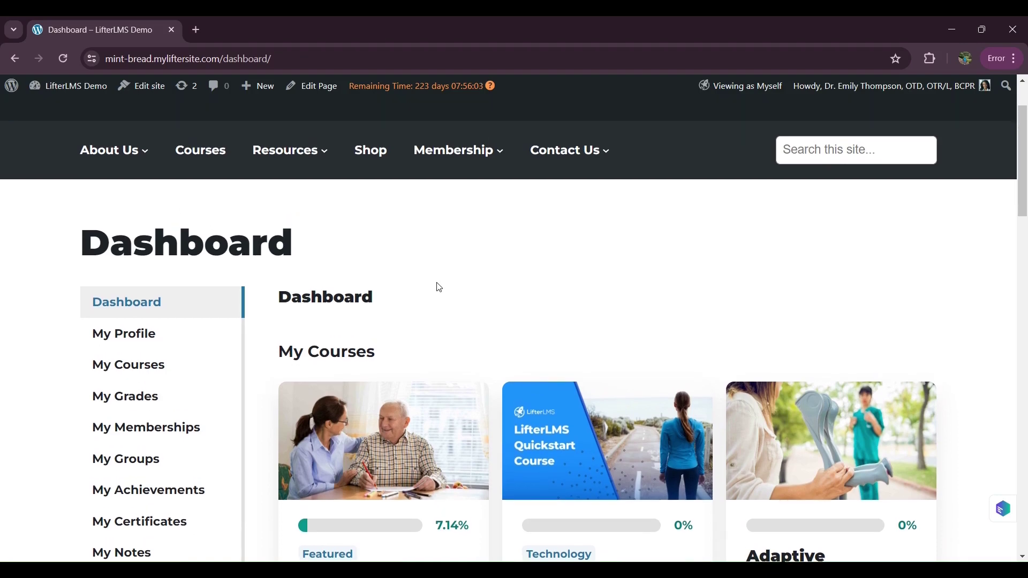
scroll(440, 288, "down", 1)
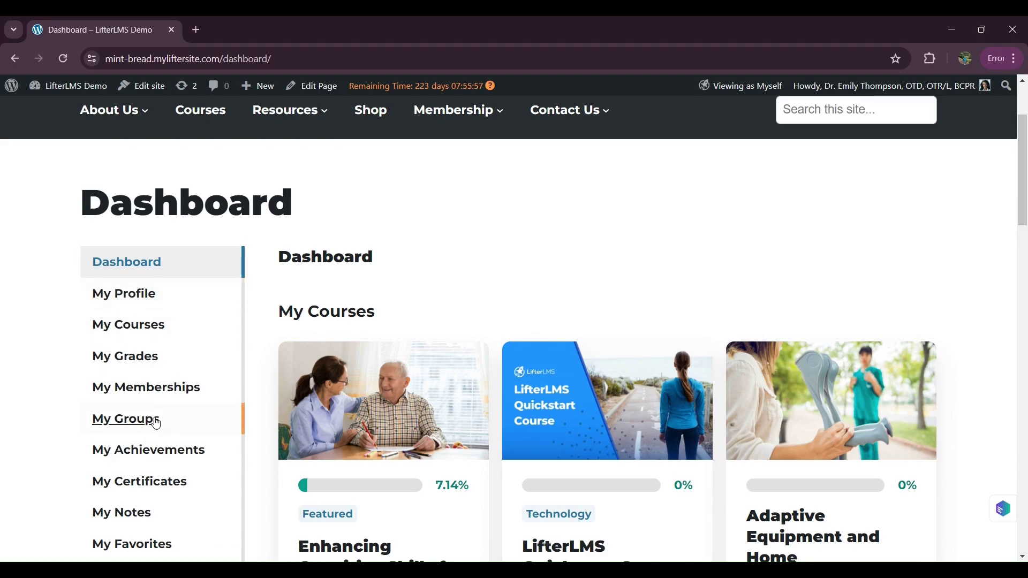
scroll(166, 322, "down", 1)
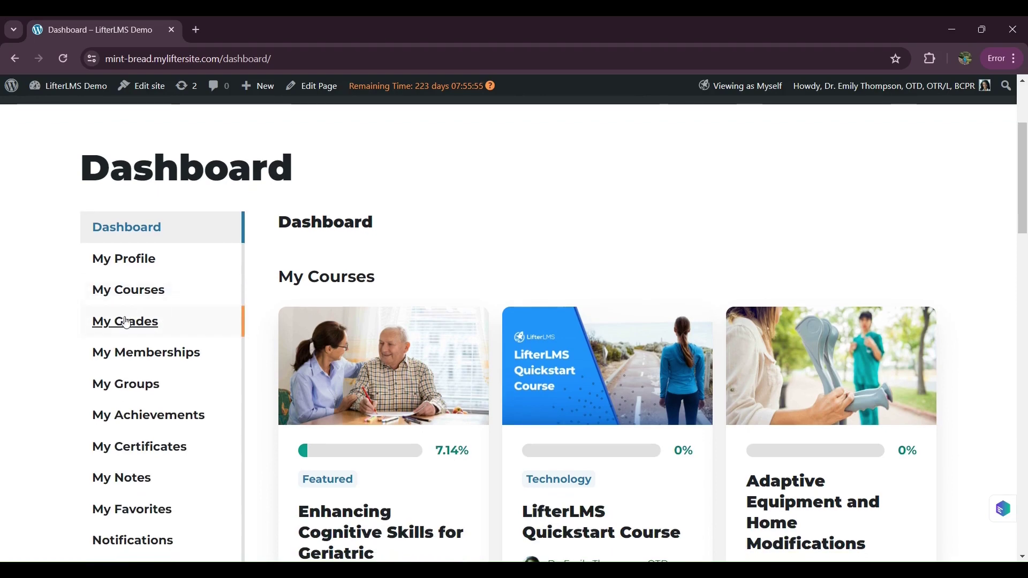
scroll(144, 328, "down", 3)
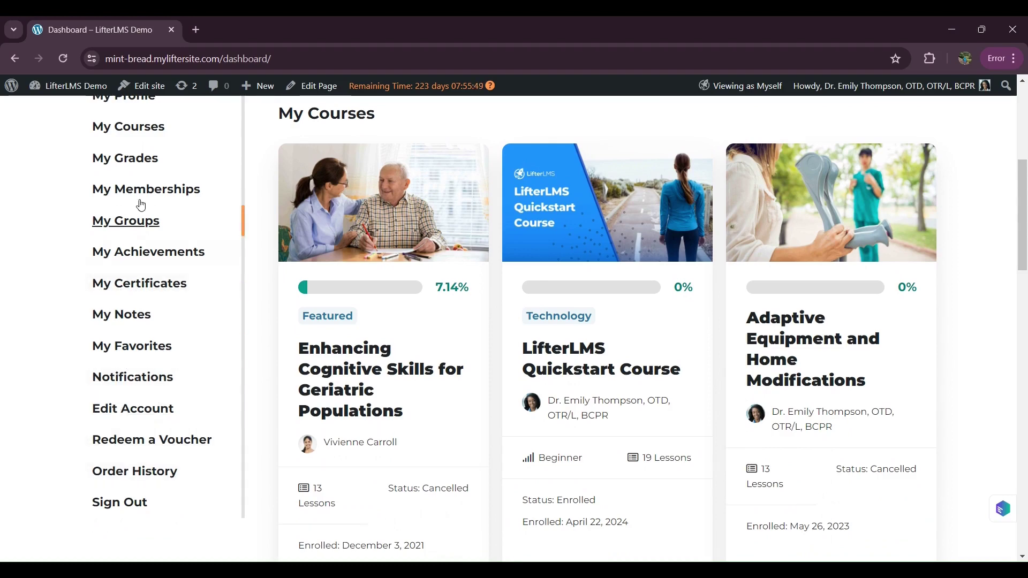
scroll(207, 222, "up", 2)
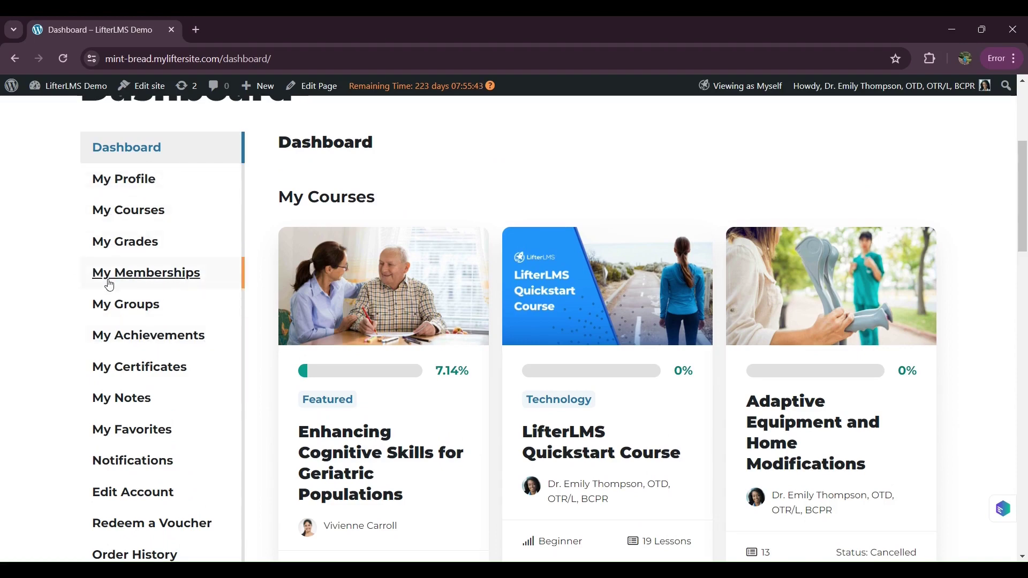
- Open the WordPress admin in a new tab and go to LifterLMS Settings > Accounts
mouse_move(58, 87)
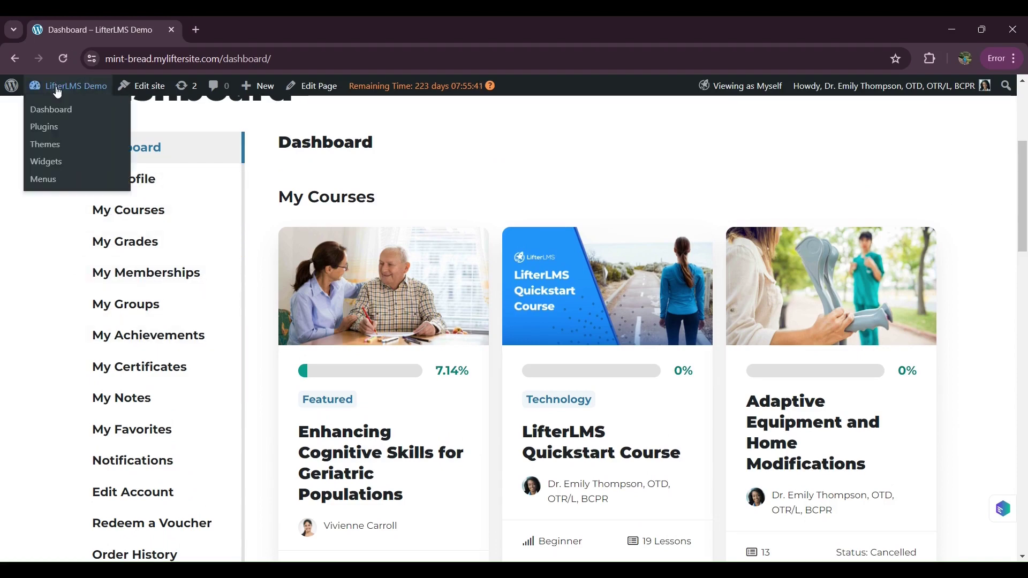
middle_click(101, 119)
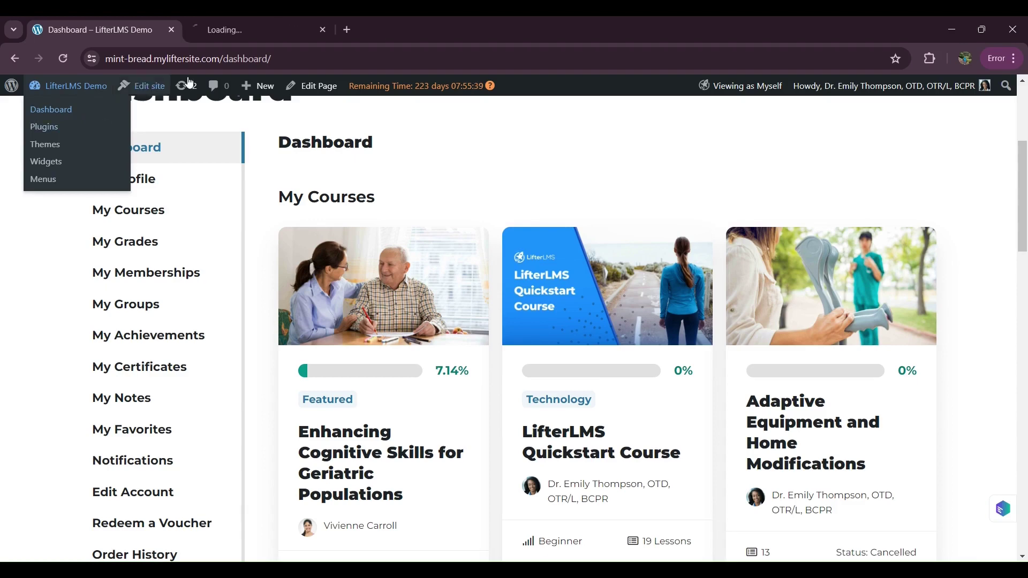
left_click(247, 27)
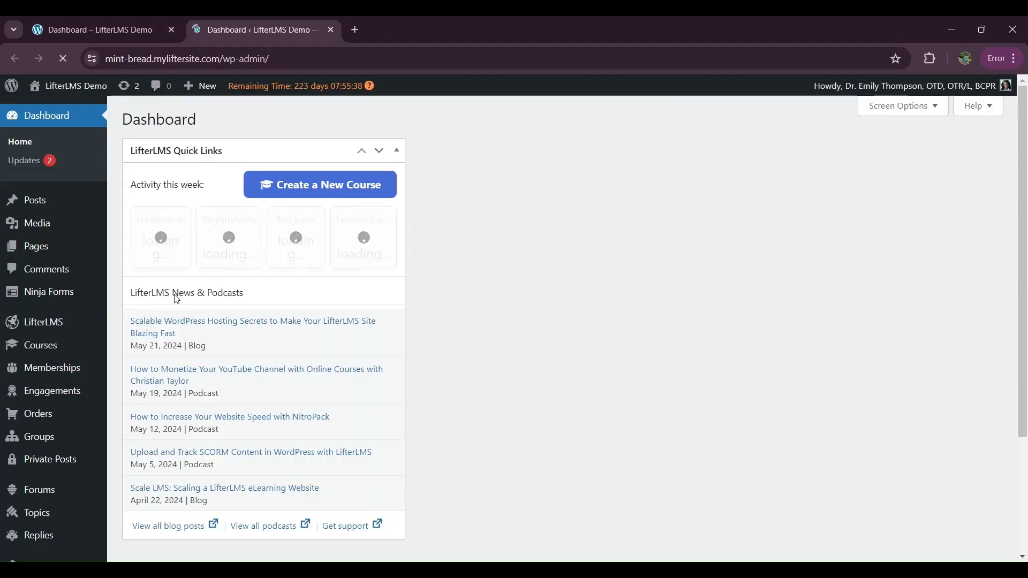
mouse_move(57, 326)
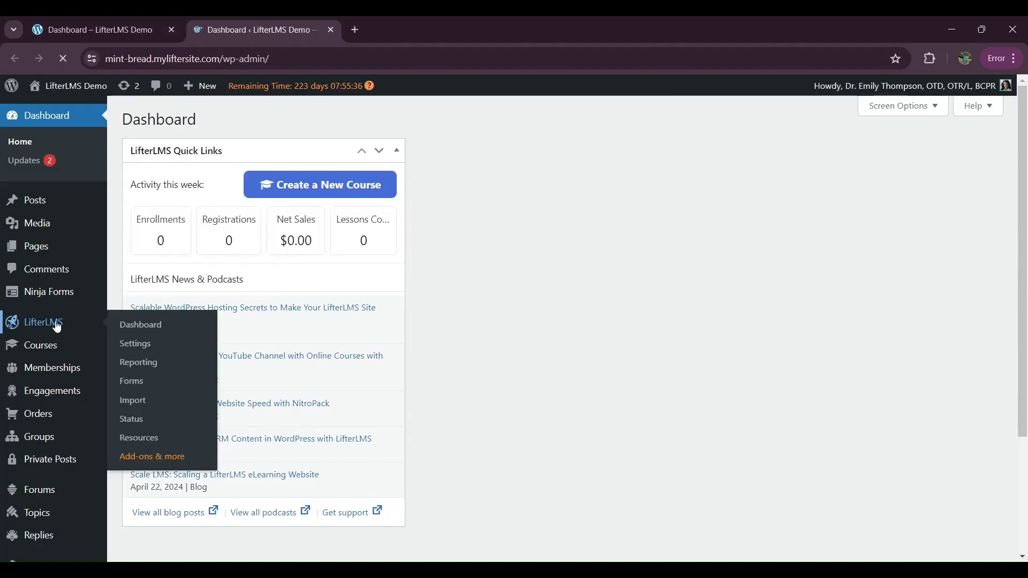
left_click(136, 346)
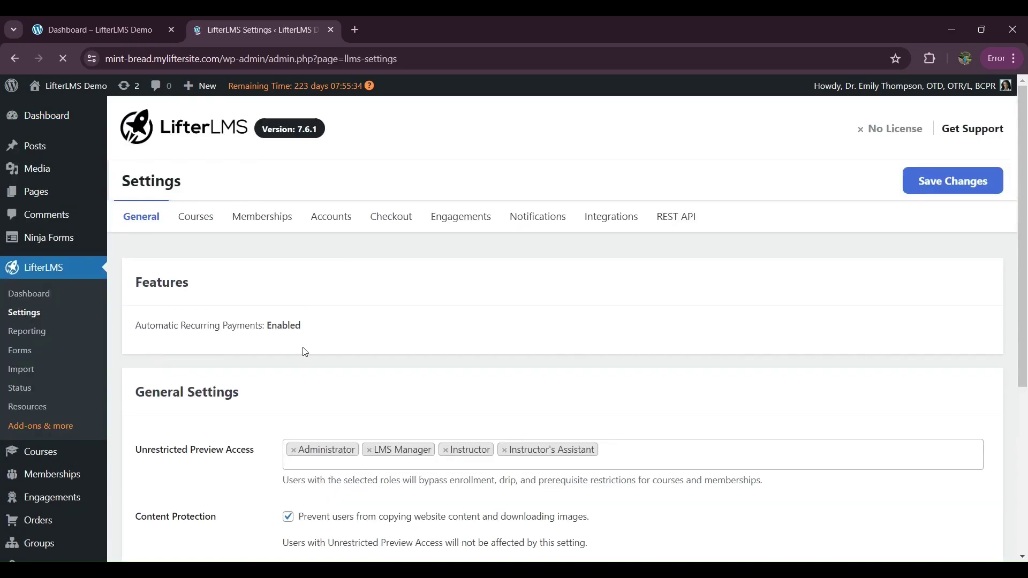
scroll(306, 352, "down", 2)
scroll(331, 247, "up", 2)
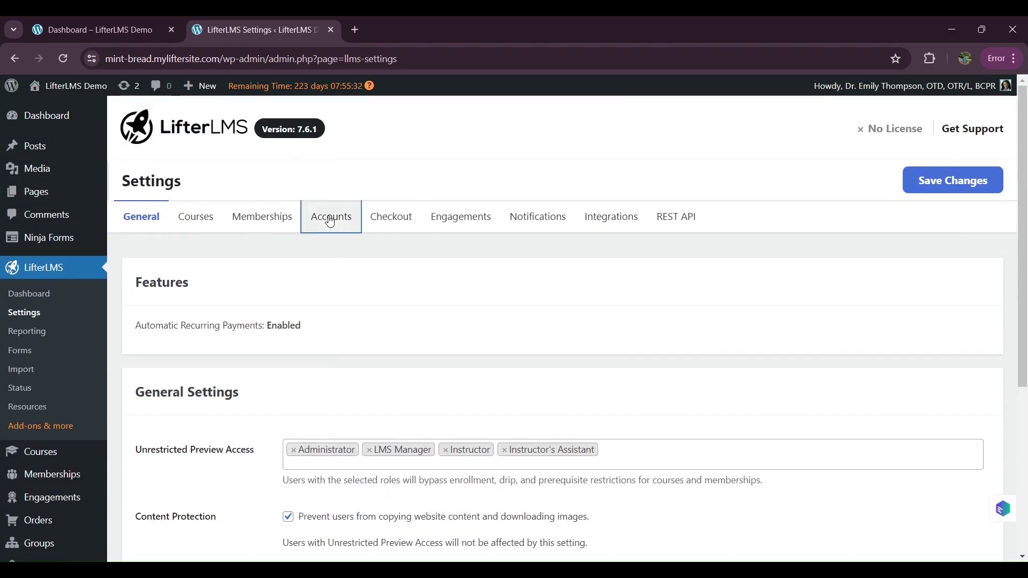
left_click(331, 219)
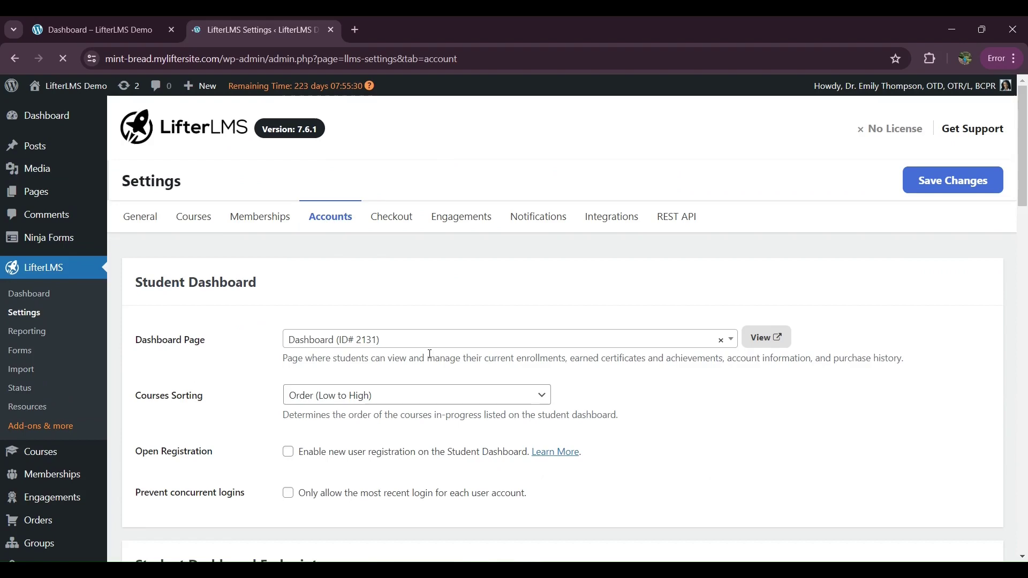
- Clear the my-memberships value from the View Memberships student dashboard endpoint
scroll(430, 355, "down", 5)
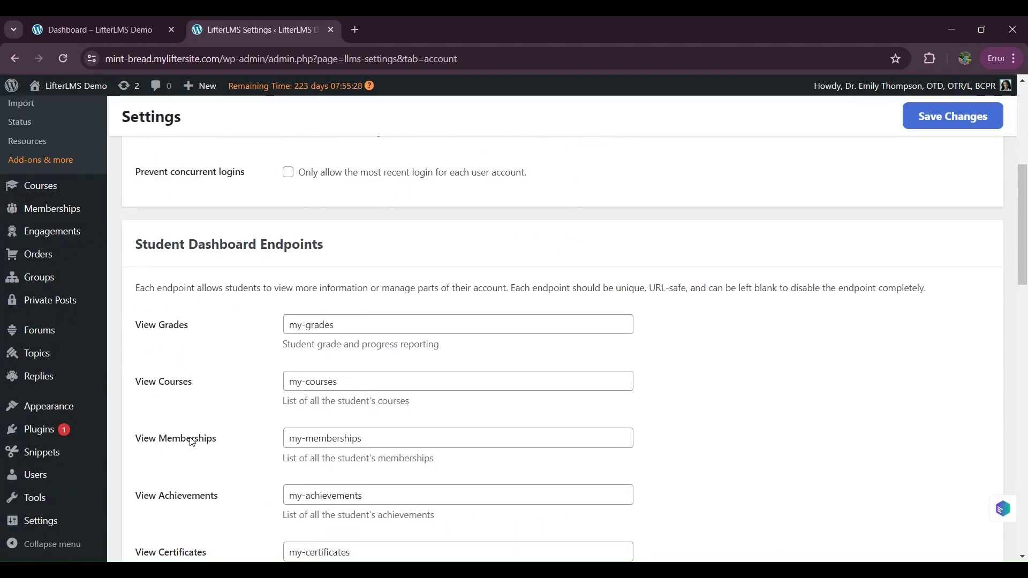
left_click_drag(138, 252, 351, 239)
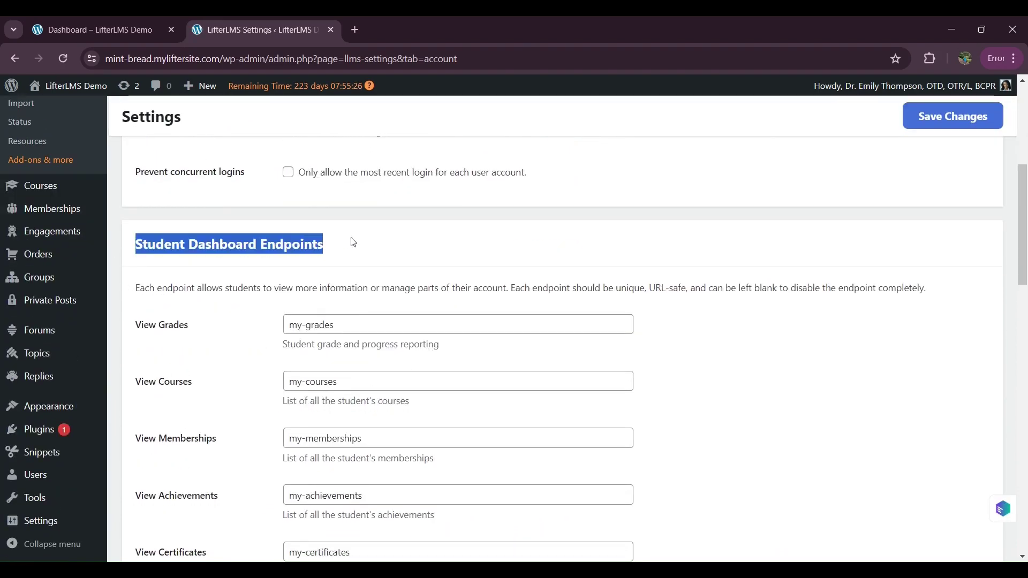
left_click(182, 444)
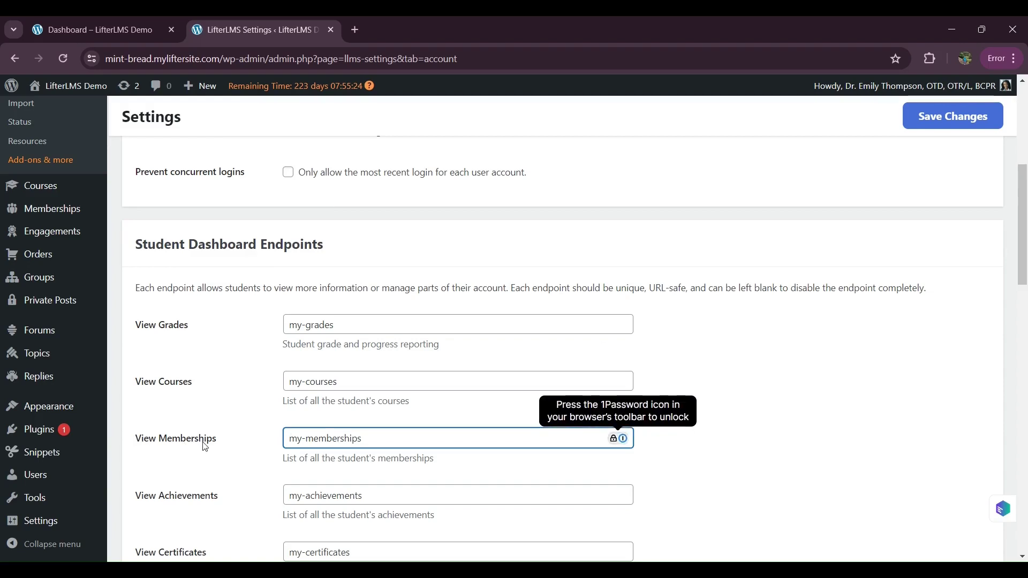
scroll(210, 448, "down", 1)
triple_click(393, 374)
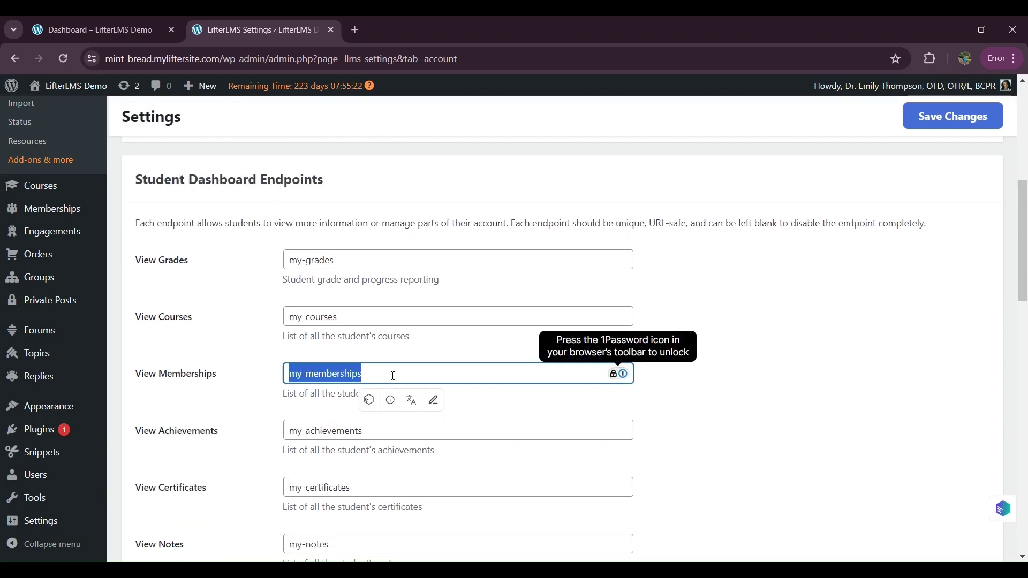
key("BackSpace")
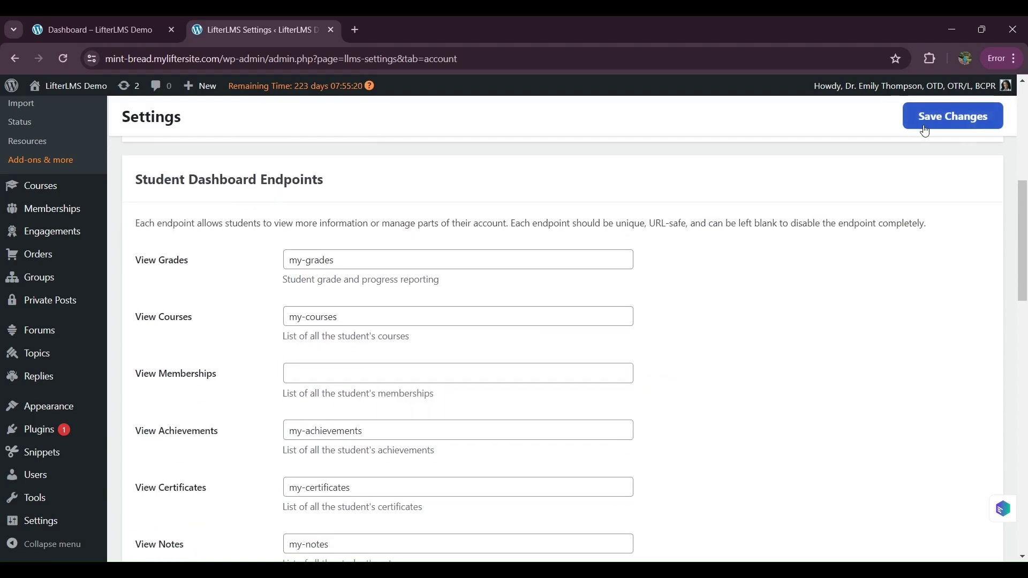
- Save the Accounts settings and reload the student dashboard to confirm My Memberships is gone
left_click(925, 128)
scroll(345, 326, "down", 2)
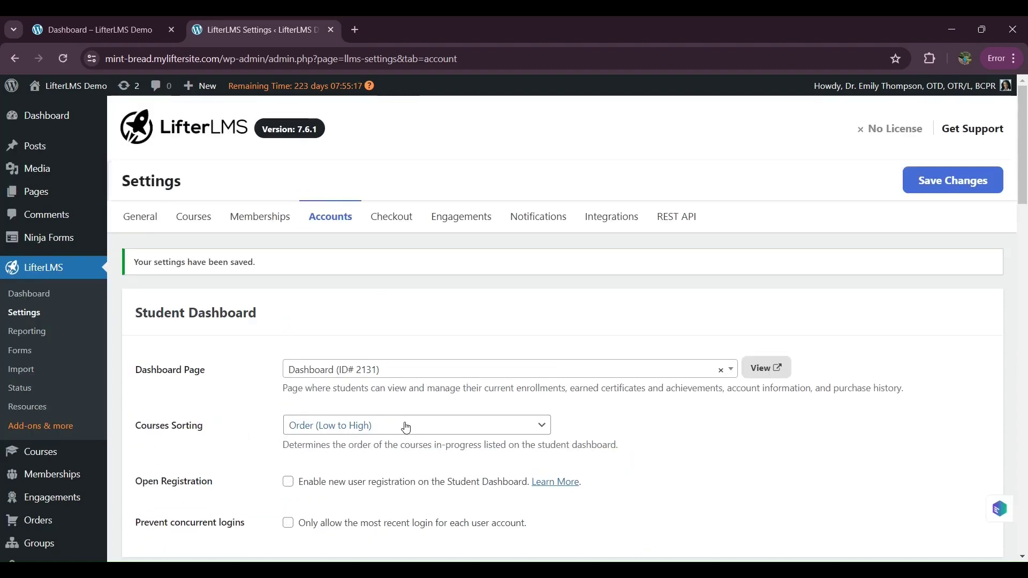
left_click(80, 30)
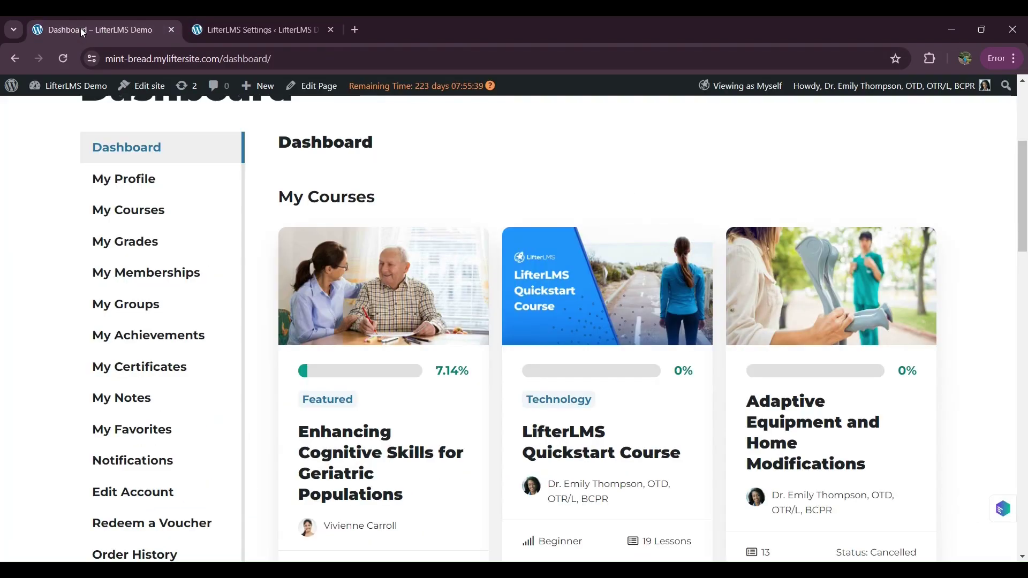
left_click(64, 59)
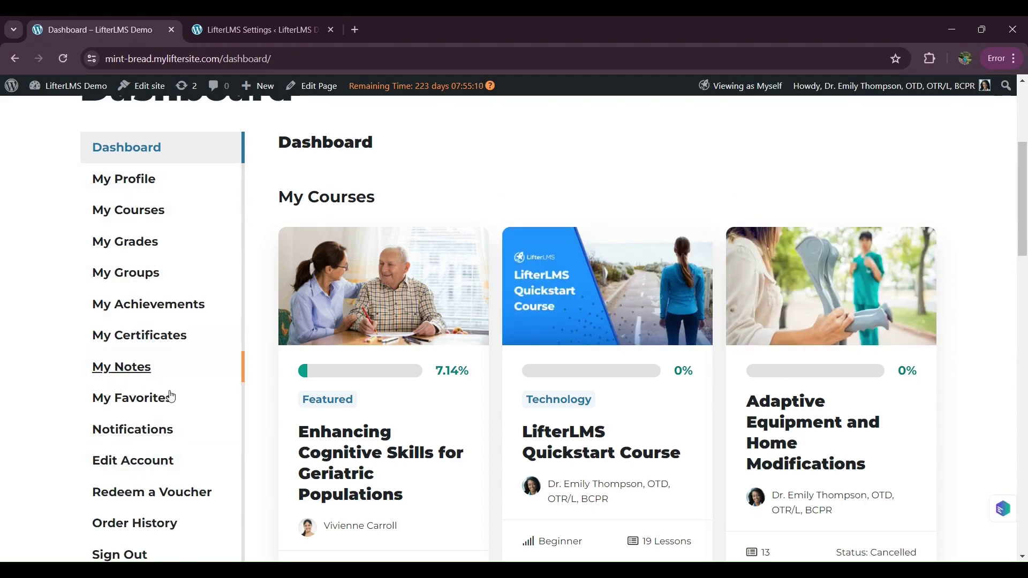
scroll(584, 408, "up", 5)
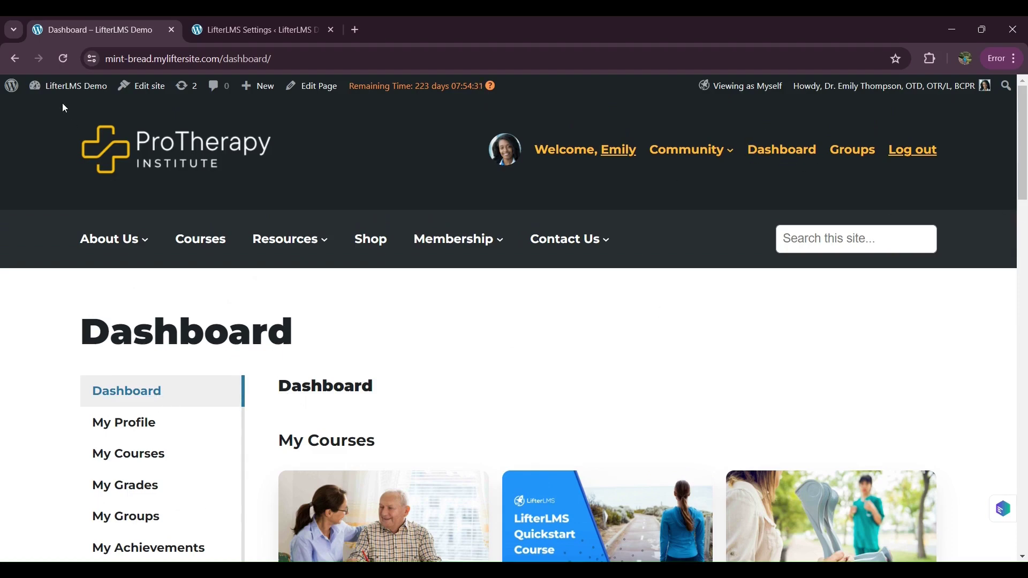
- Trash the old Dashboard page from All Pages and open the front-end site in a new tab
mouse_move(62, 94)
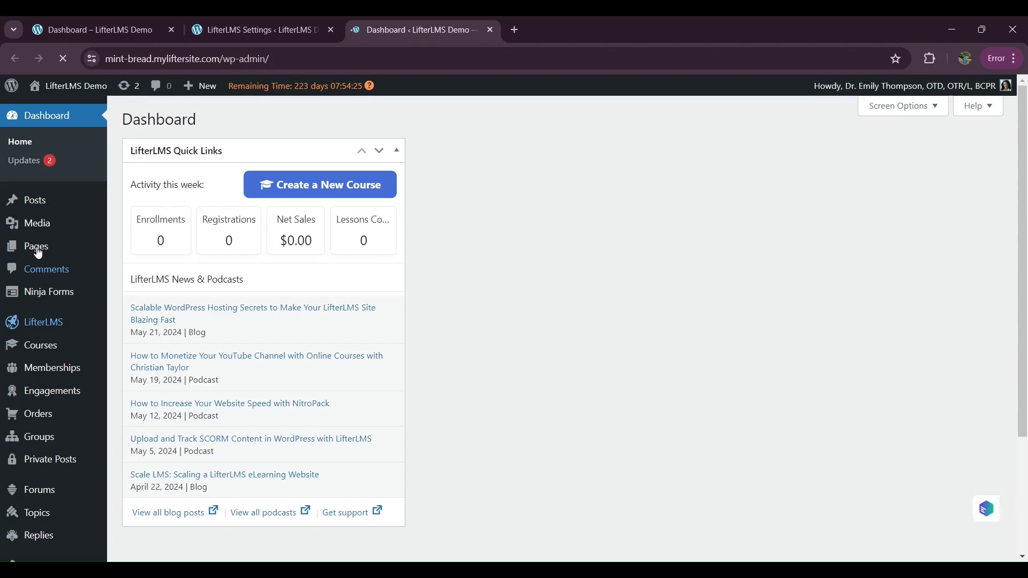
mouse_move(39, 254)
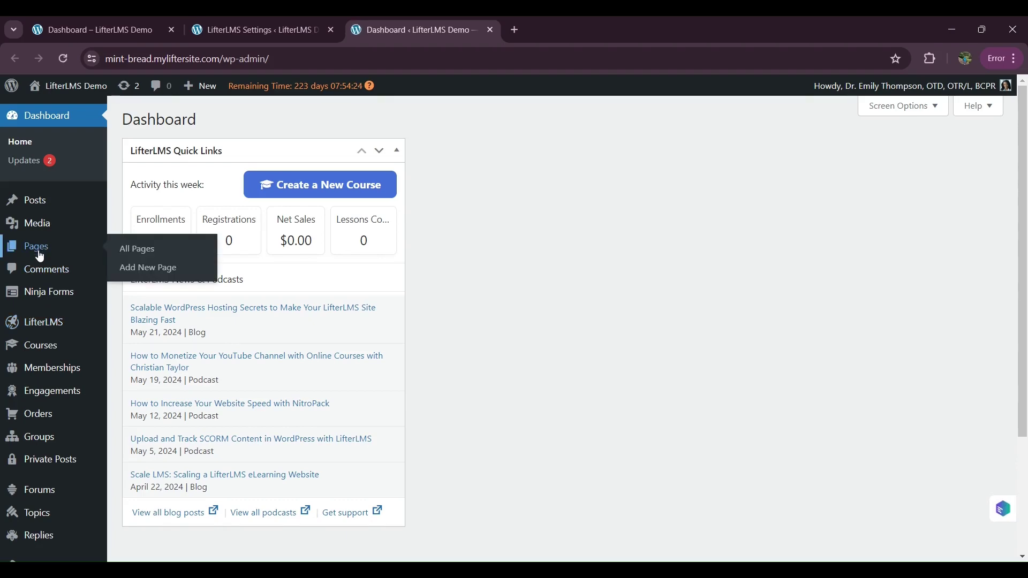
left_click(154, 250)
scroll(273, 302, "down", 6)
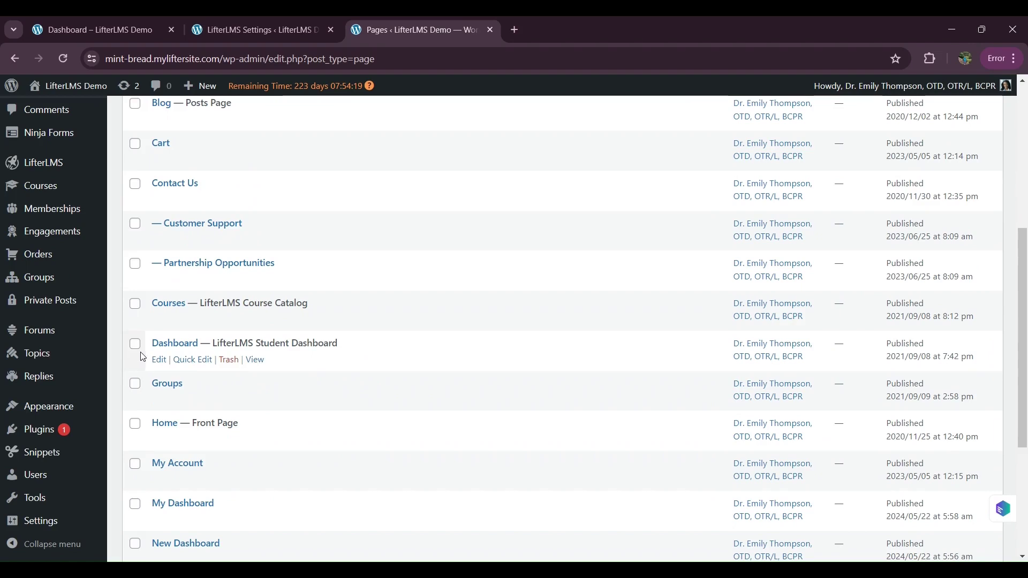
left_click(230, 359)
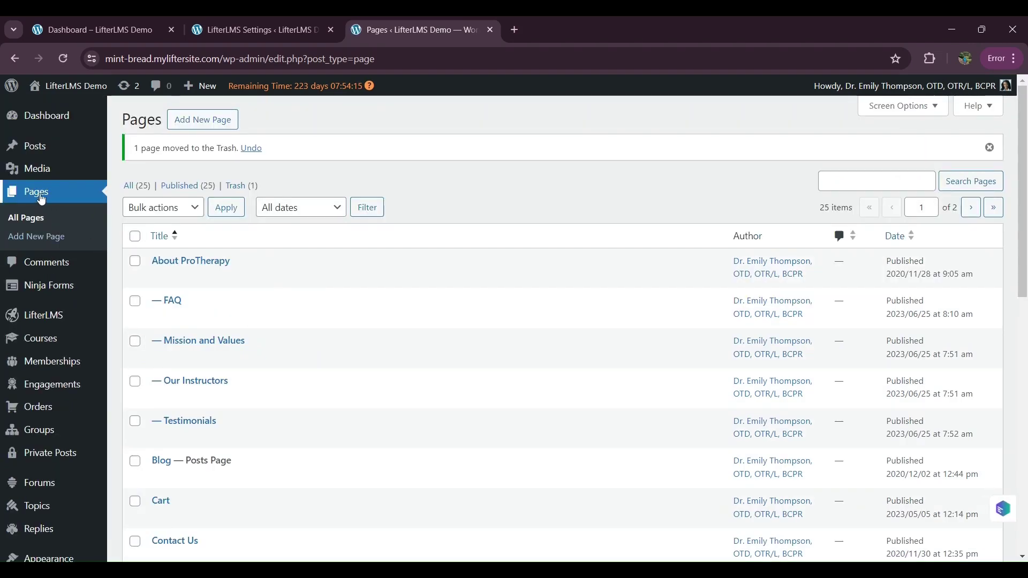
middle_click(78, 99)
left_click(576, 22)
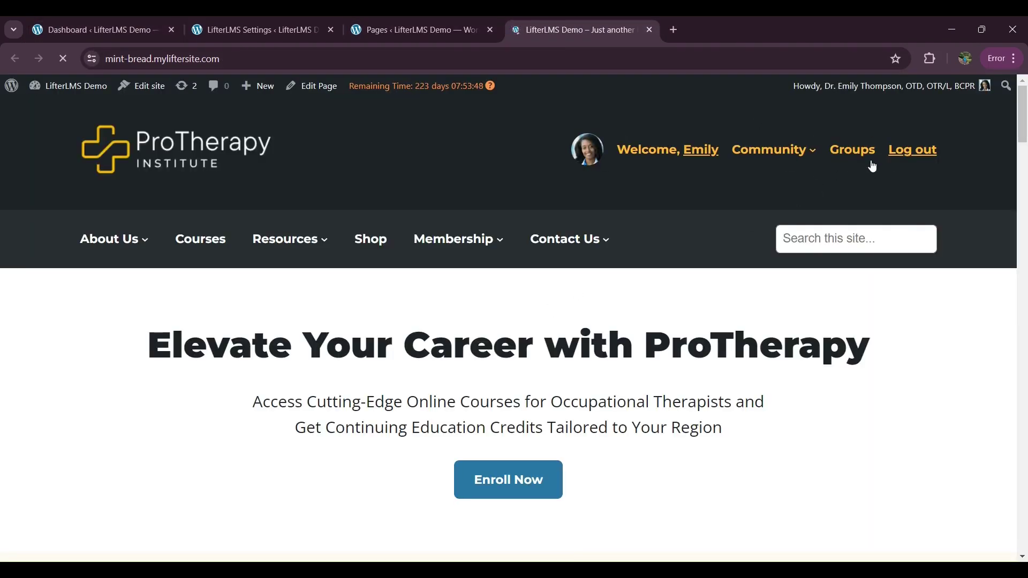
- Create a new page titled 'My New Dashboard' and move into its empty content block
left_click(88, 31)
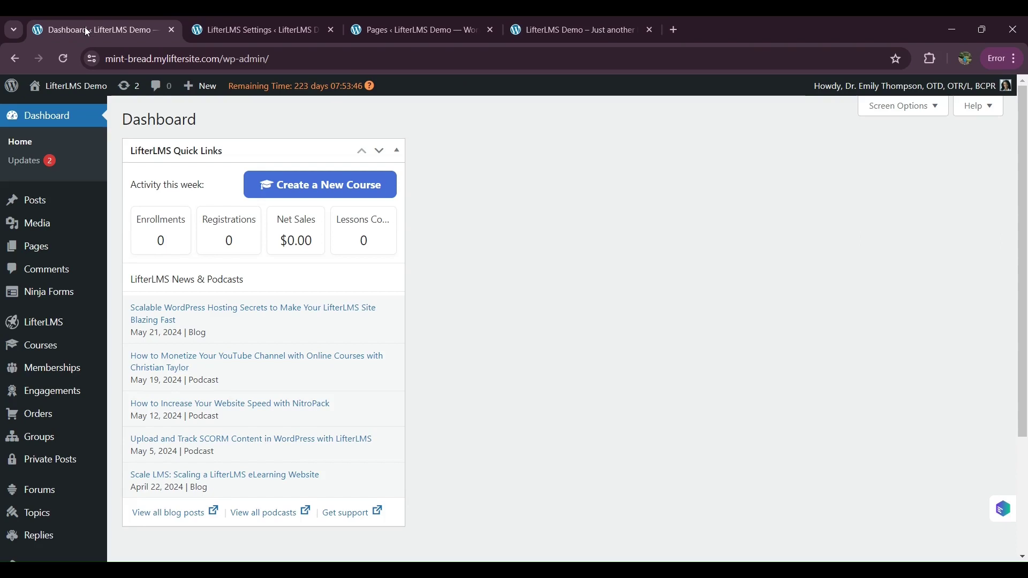
mouse_move(64, 324)
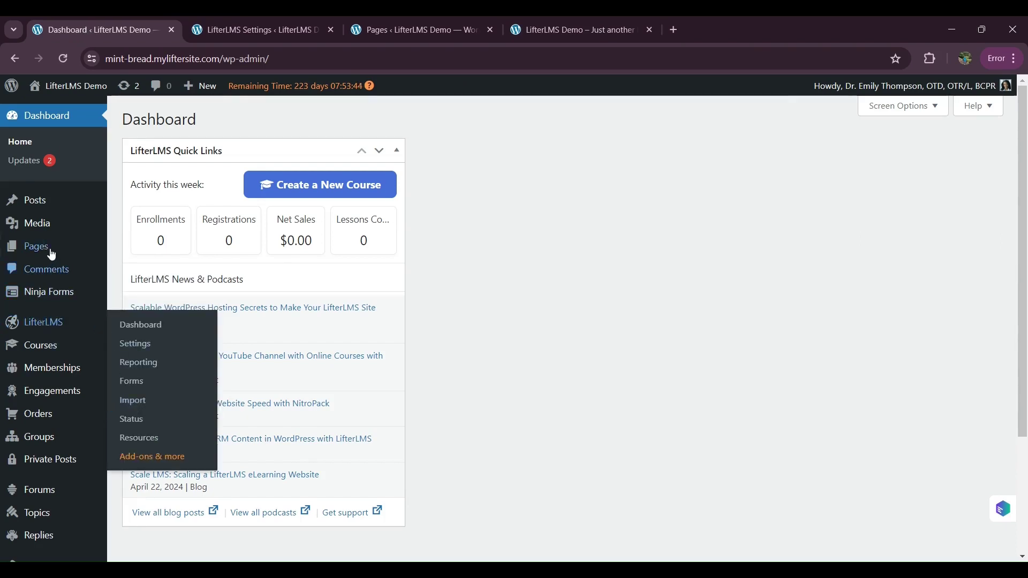
mouse_move(46, 248)
left_click(144, 269)
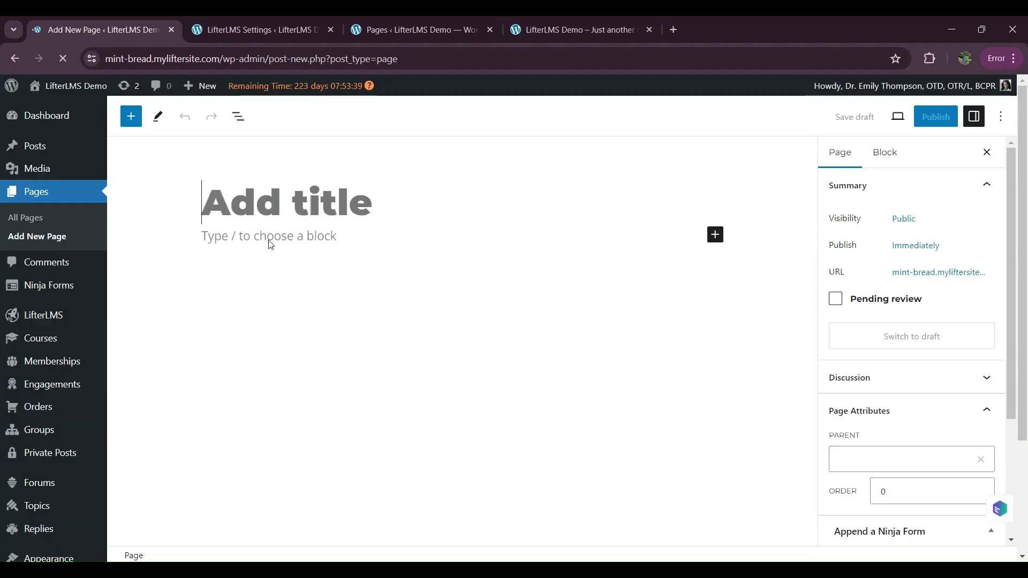
type("My Ne")
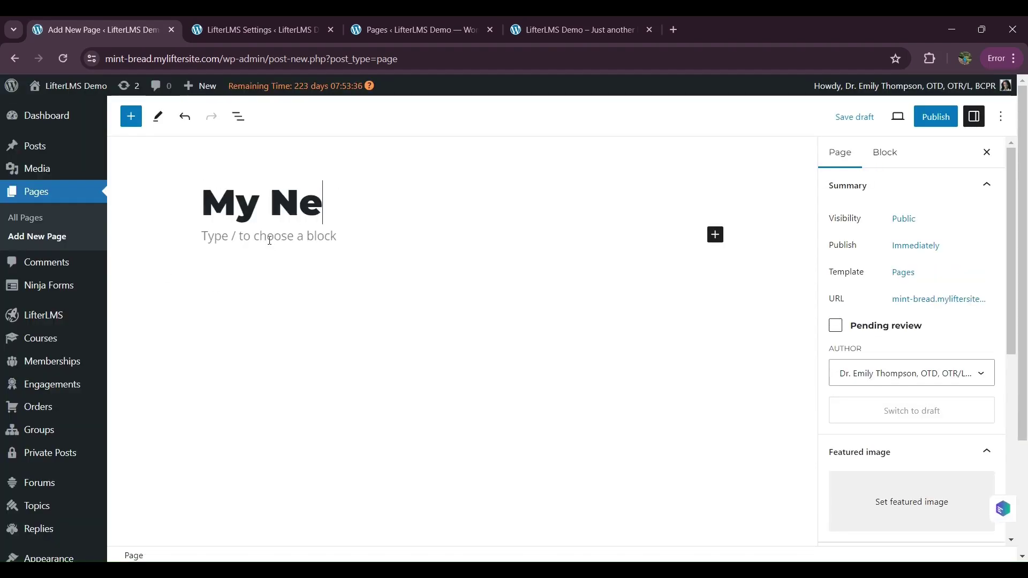
type("w Dashb")
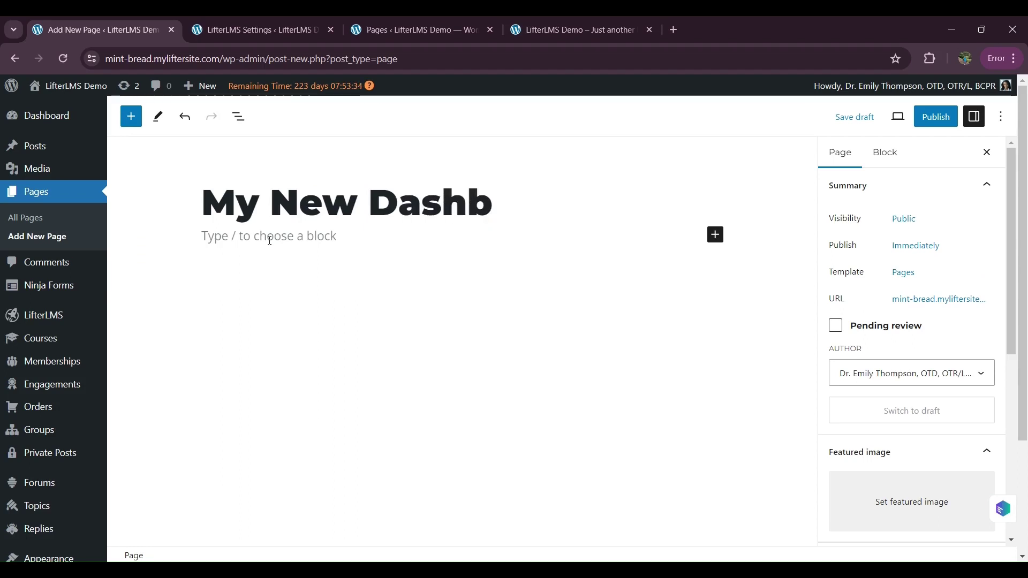
type("oard")
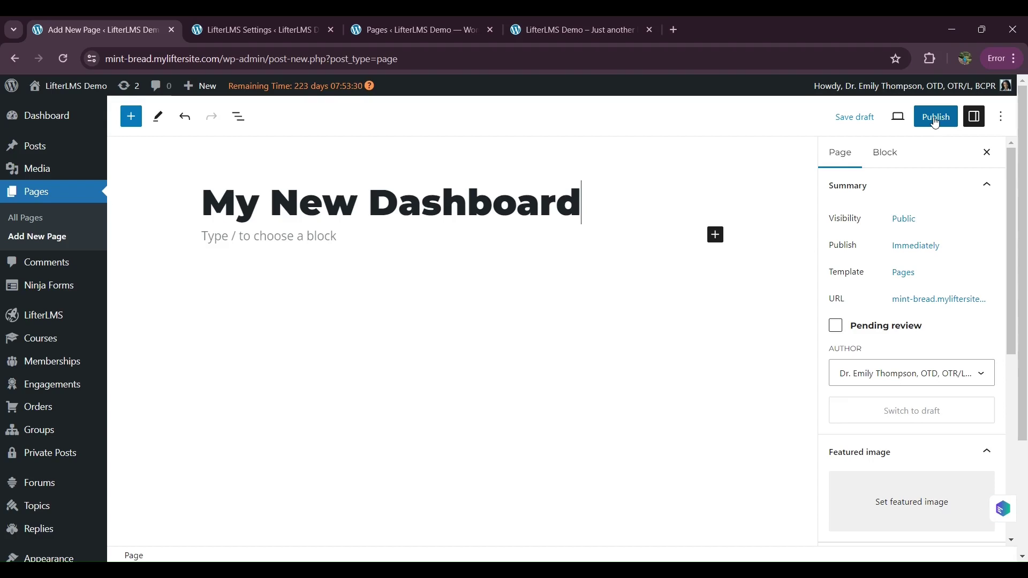
left_click(329, 239)
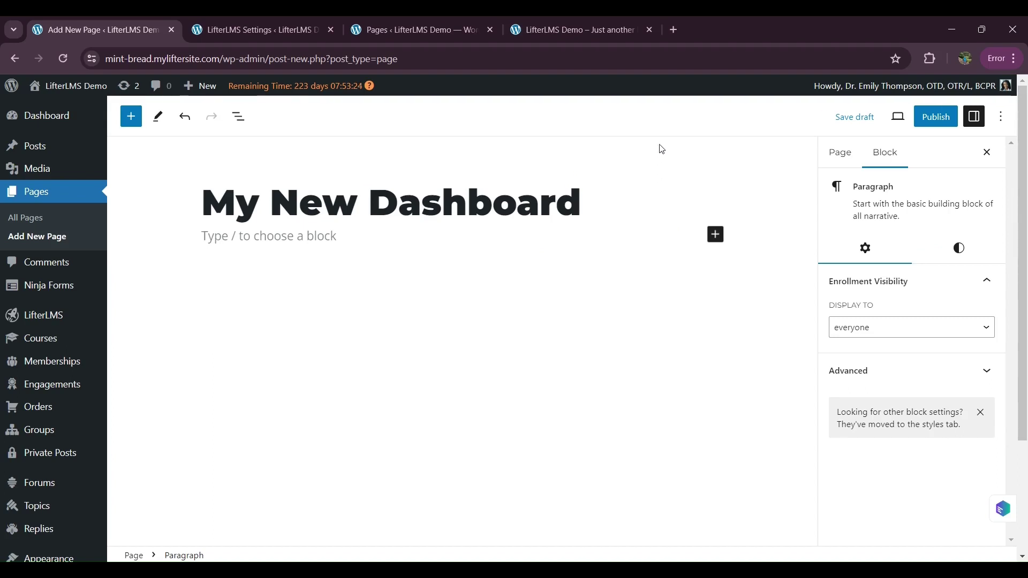
- Search the web for 'LifterLMS Shortcodes' in a new browser tab
left_click(674, 30)
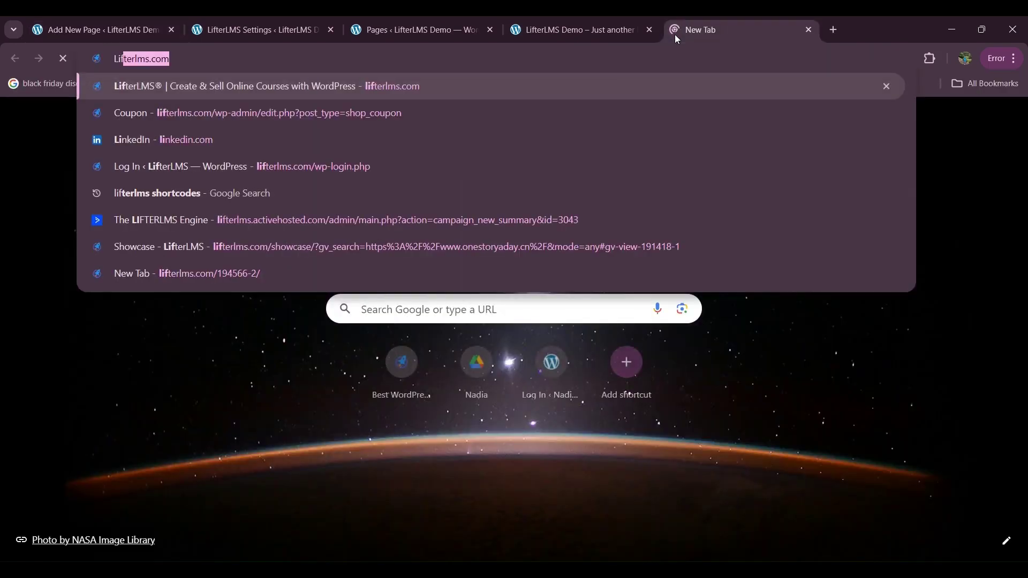
type("fterLMS S")
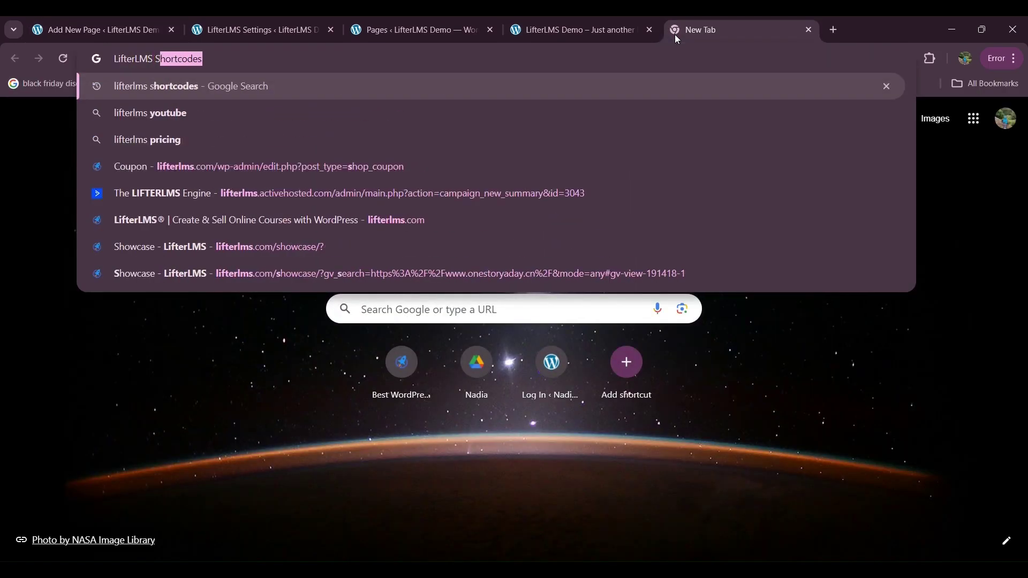
type("hirtcod")
key("BackSpace")
key("BackSpace")
key("BackSpace")
key("BackSpace")
key("BackSpace")
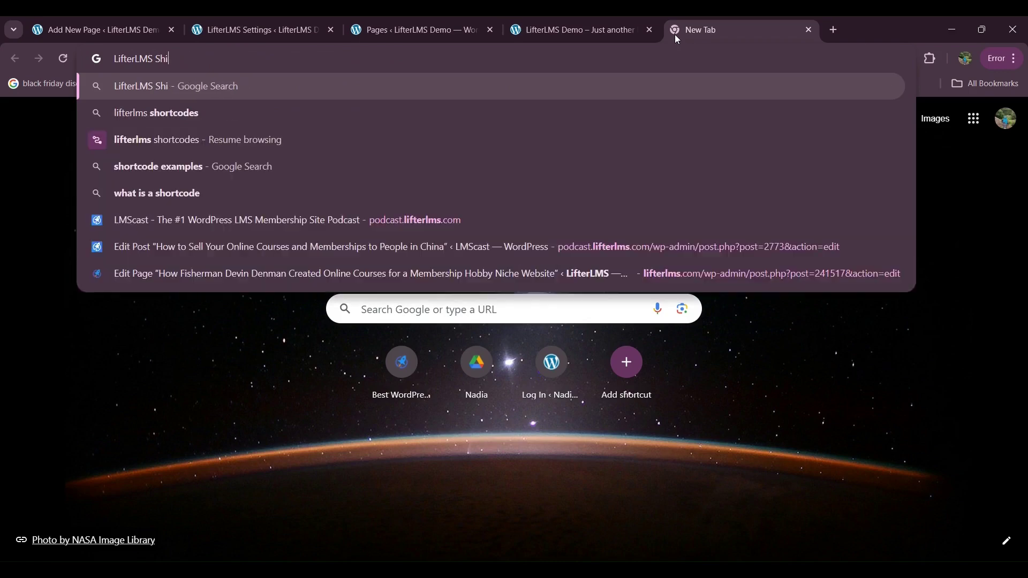
key("BackSpace")
key("BackSpace")
type("hortcodes")
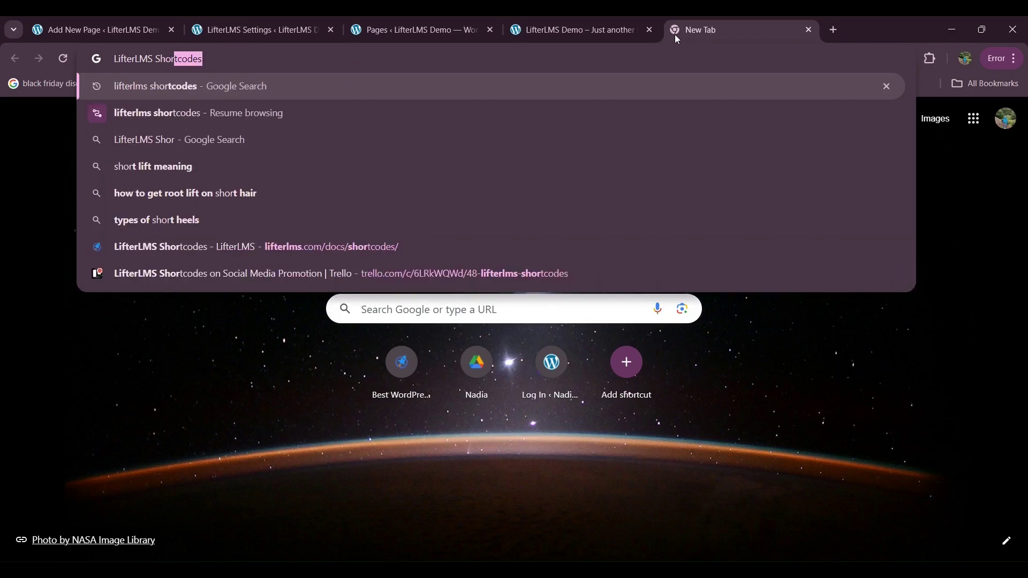
key("Return")
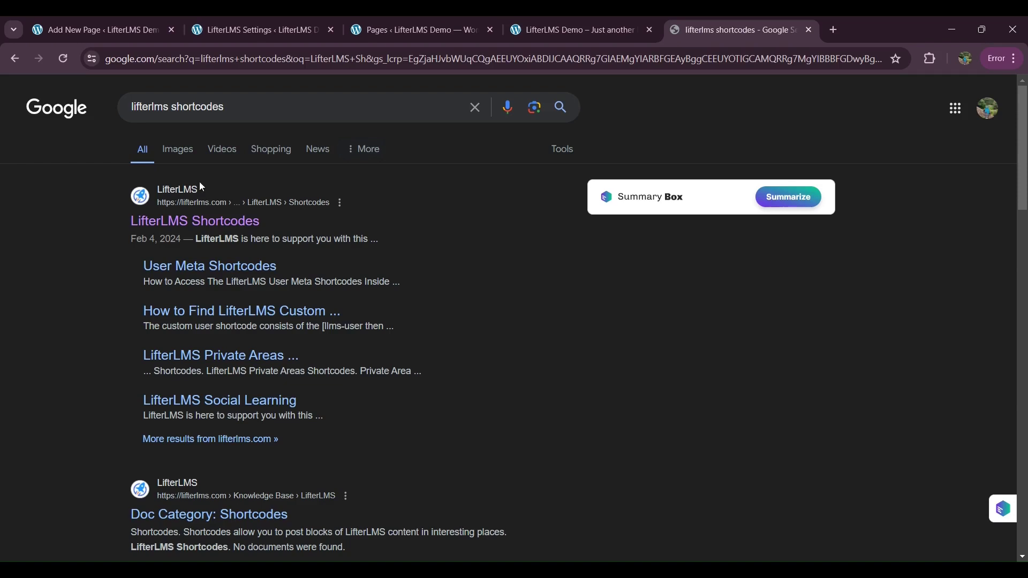
- Copy the [lifterlms_my_account] usage line from the My Account entry of the LifterLMS Shortcodes docs
left_click(168, 225)
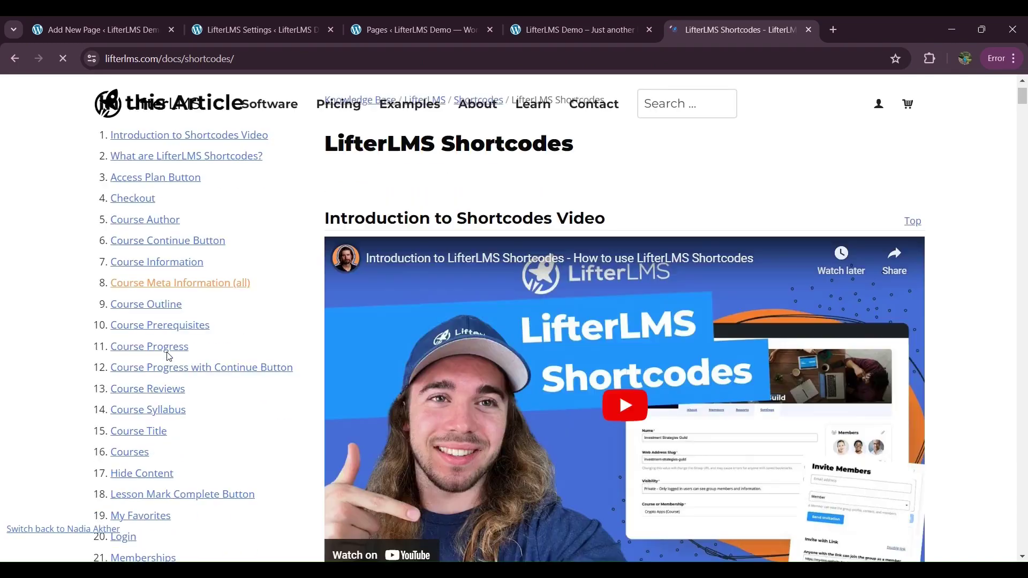
scroll(165, 355, "down", 5)
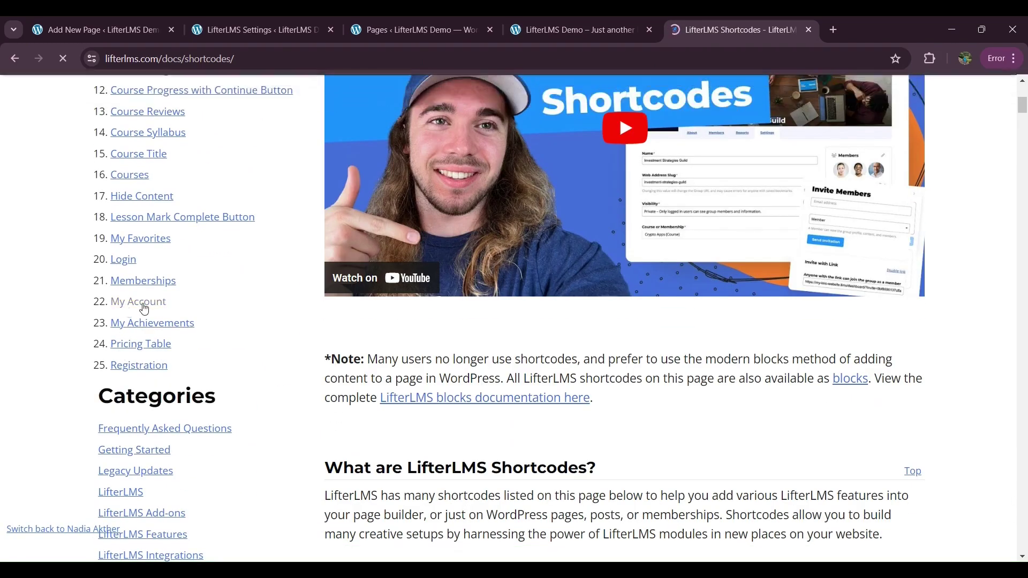
left_click(126, 306)
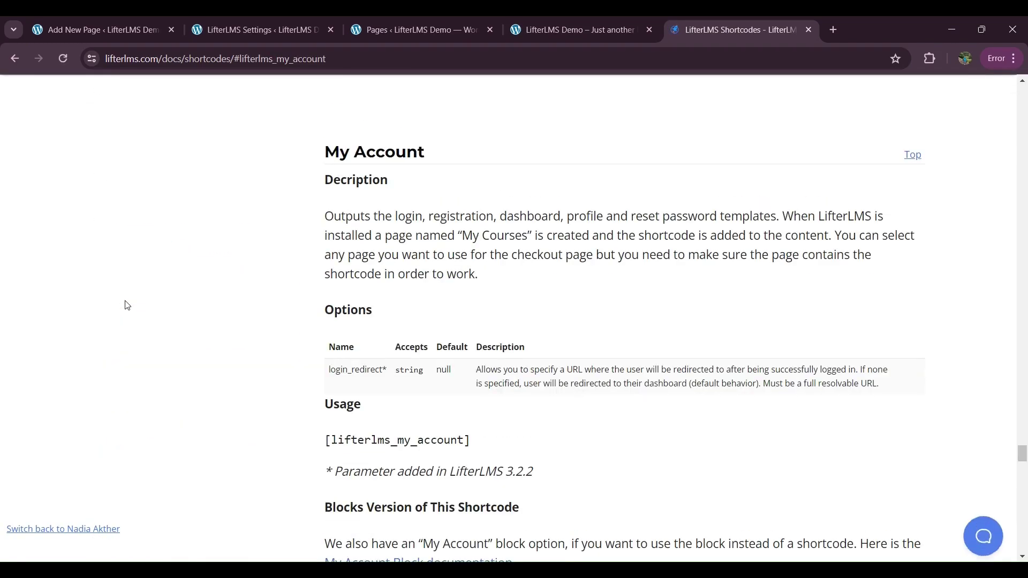
triple_click(344, 439)
key("ctrl+c")
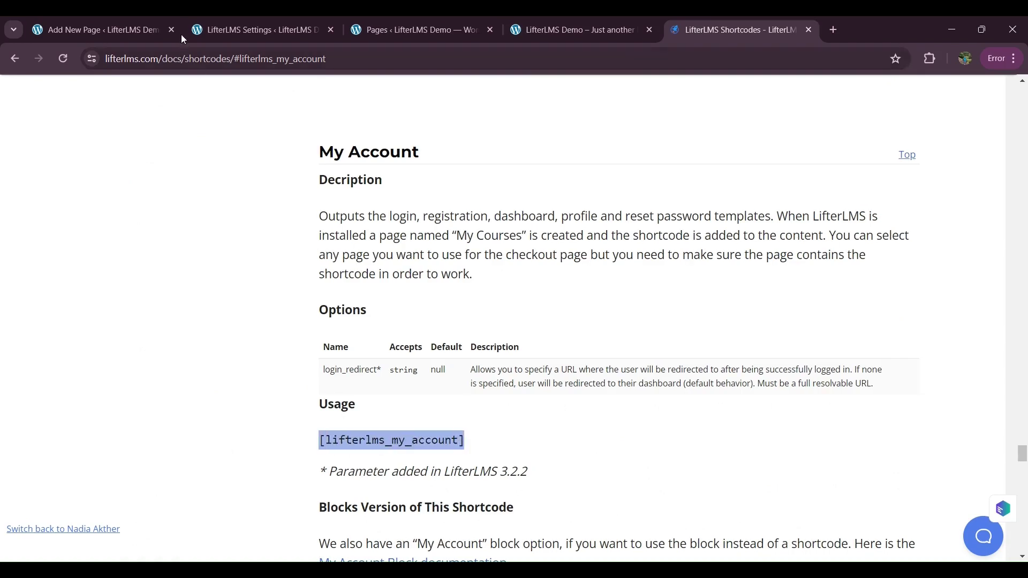
left_click(145, 21)
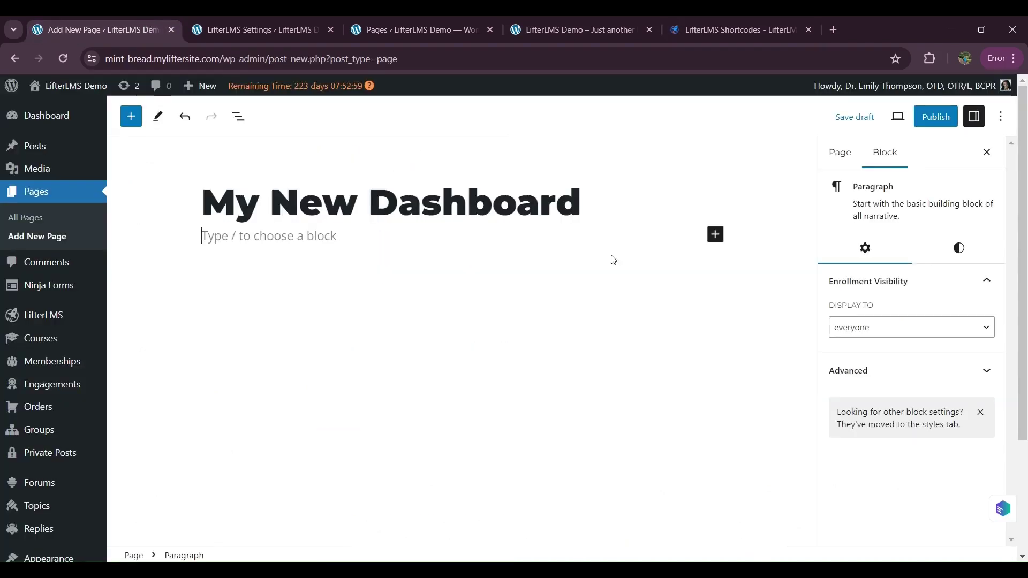
- Add a Shortcode block containing [lifterlms_my_account] to the My New Dashboard page
left_click(716, 234)
type("sho")
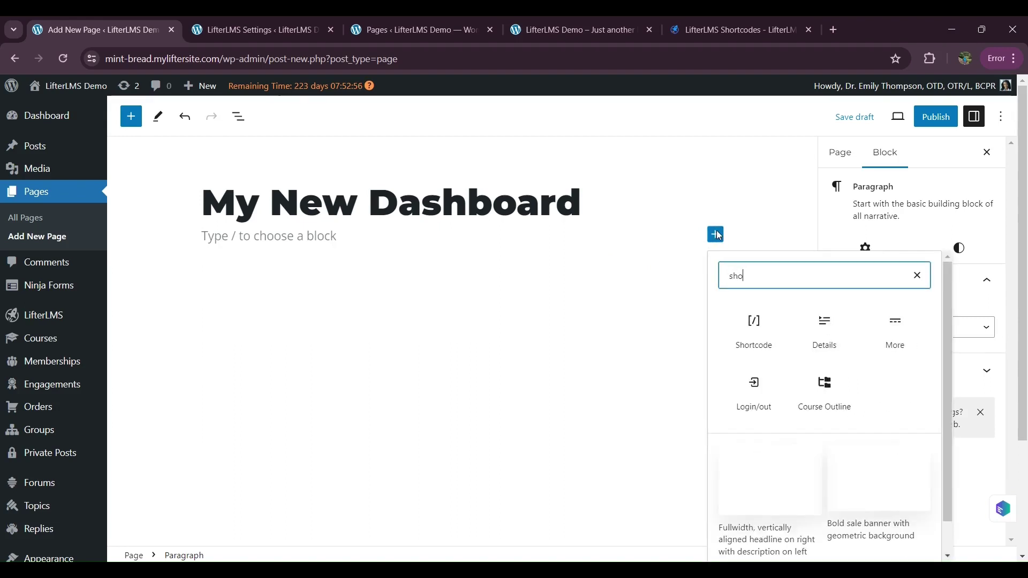
left_click(756, 349)
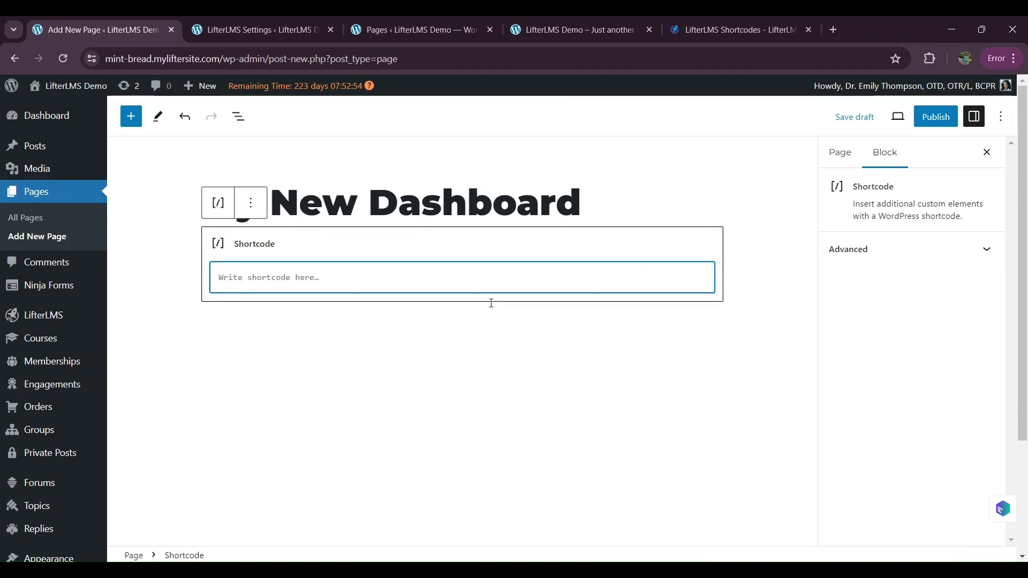
key("ctrl+v")
- Publish the My New Dashboard page
left_click(940, 118)
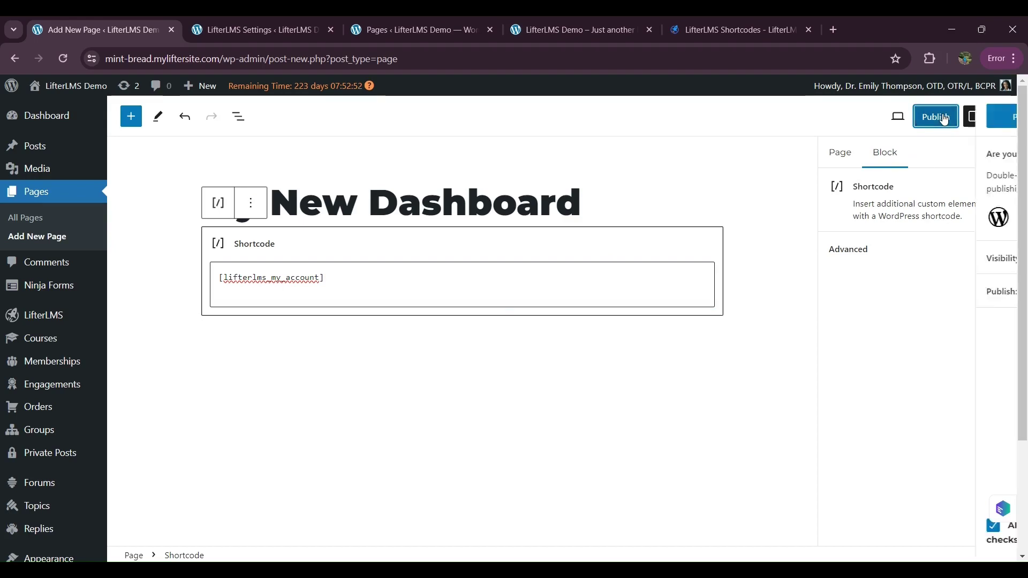
left_click(879, 117)
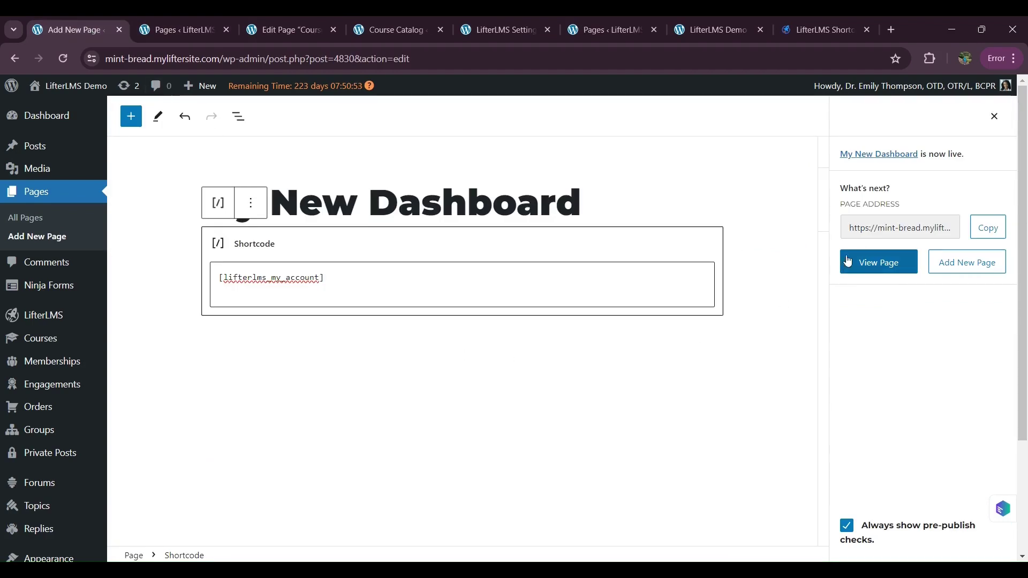
mouse_move(34, 321)
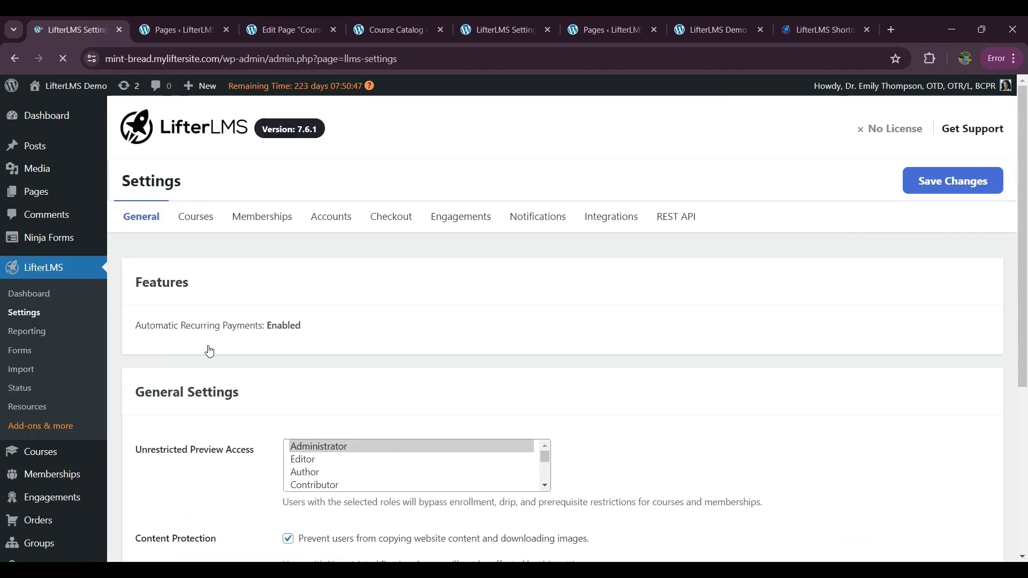
- Set the Accounts Dashboard Page to My New Dashboard (ID# 4830) and save the settings
left_click(332, 217)
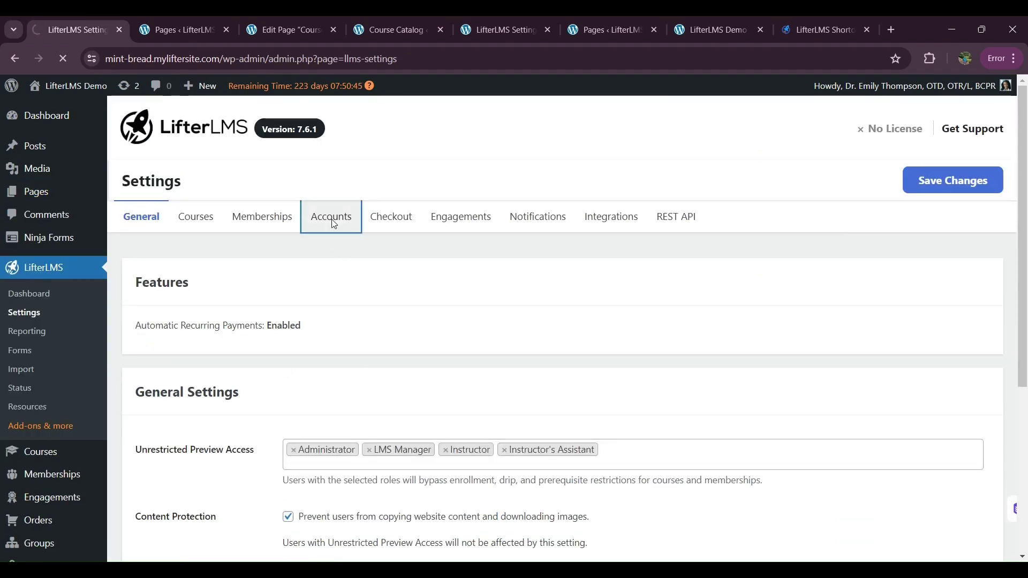
left_click(338, 340)
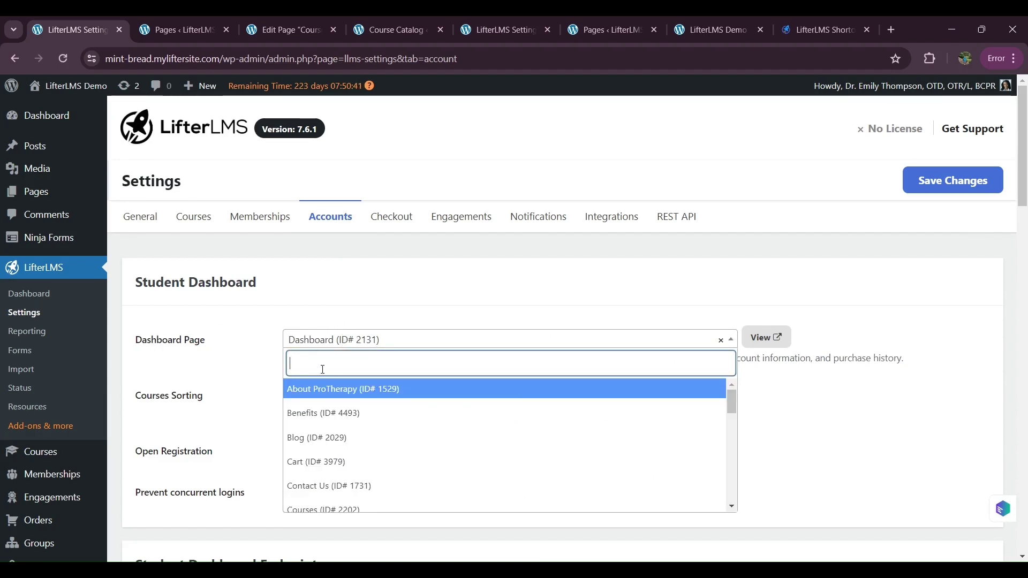
type("My")
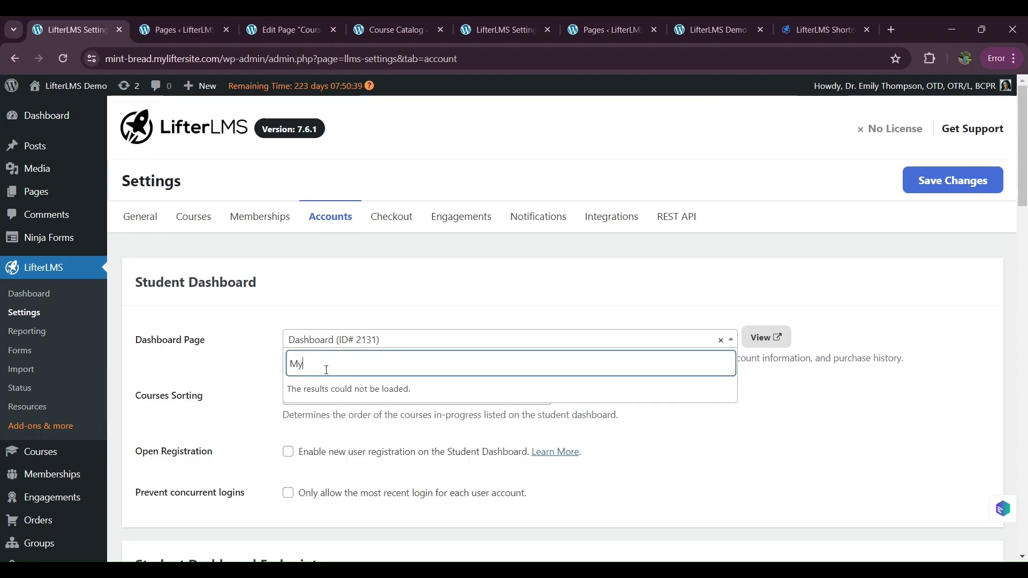
type(" New")
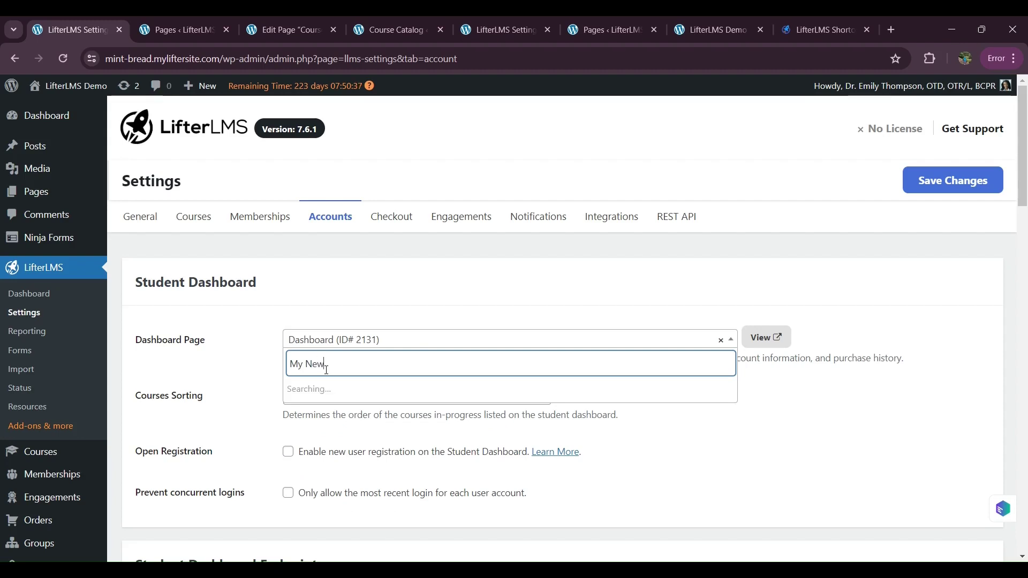
left_click(345, 395)
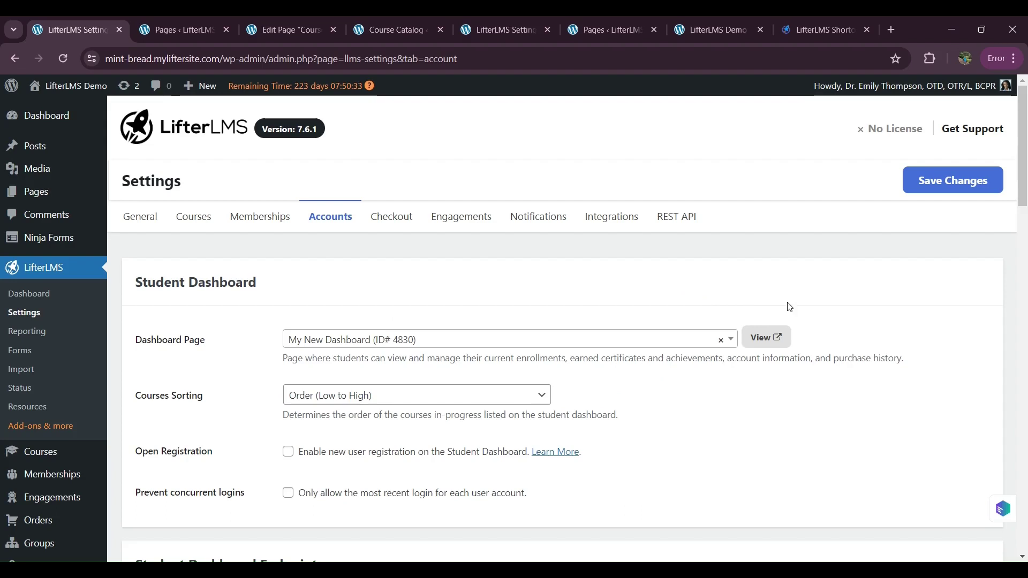
left_click(954, 182)
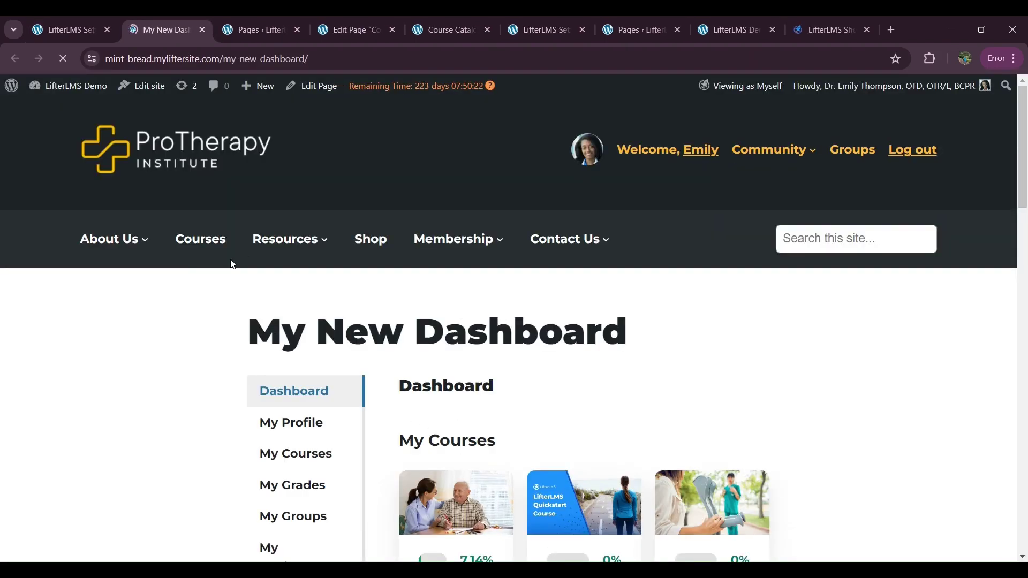
- Close the dashboard preview tab and reopen My New Dashboard from the All Pages list for editing
key("ctrl+w")
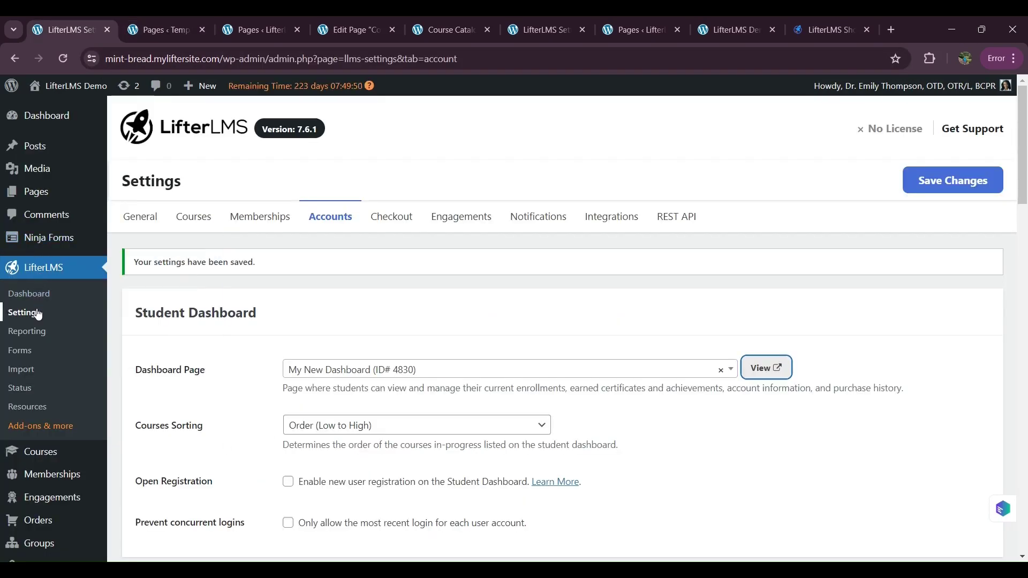
mouse_move(98, 201)
left_click(145, 203)
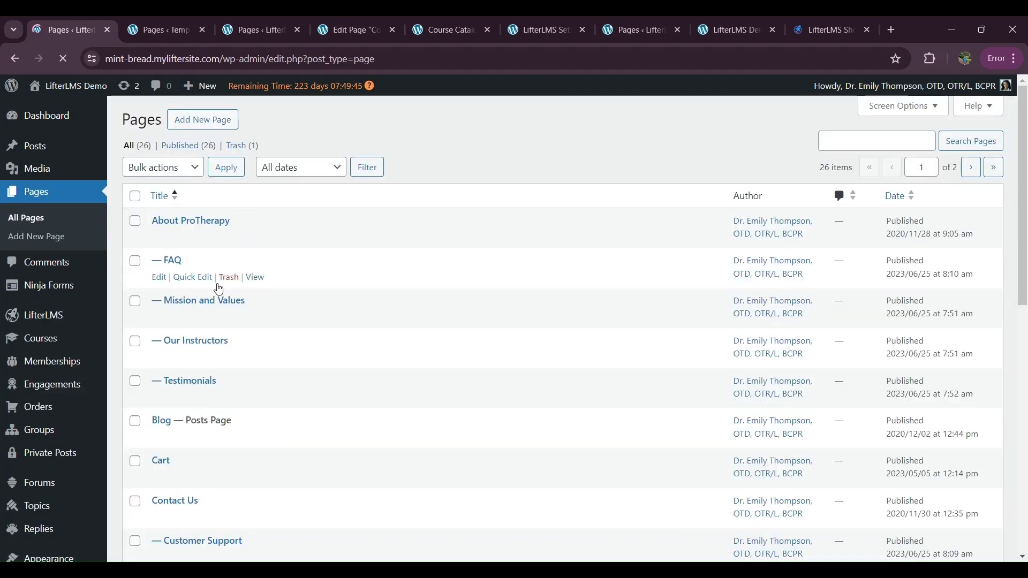
scroll(270, 437, "down", 3)
scroll(270, 436, "down", 4)
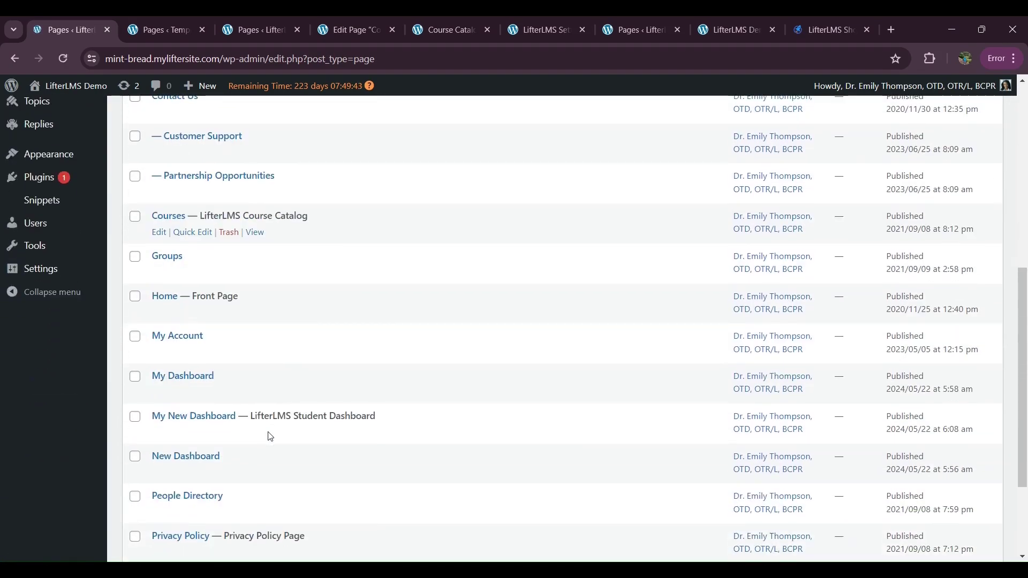
left_click(160, 433)
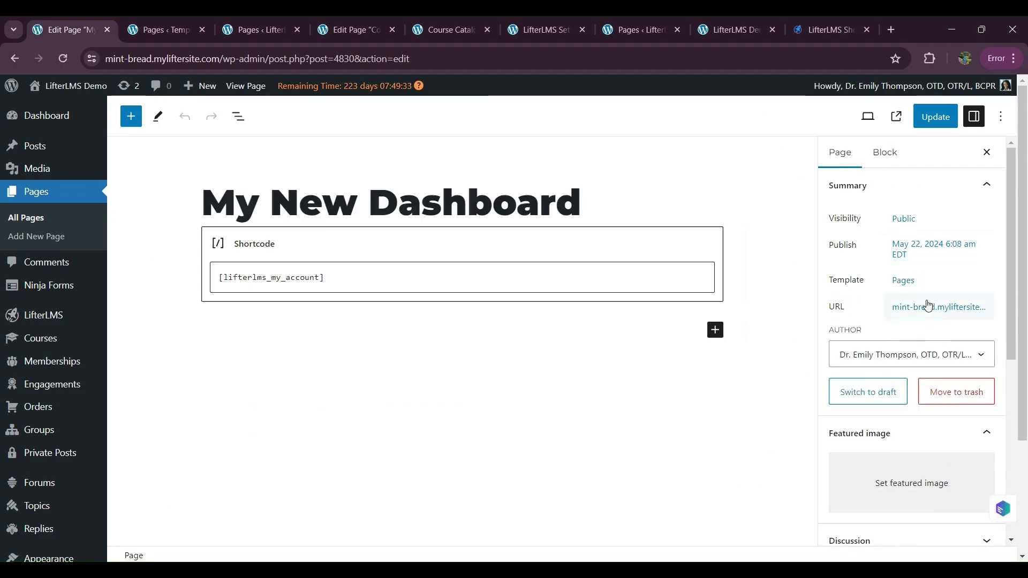
- Swap My New Dashboard's page template to Full Width and update the page
left_click(900, 283)
scroll(820, 362, "down", 1)
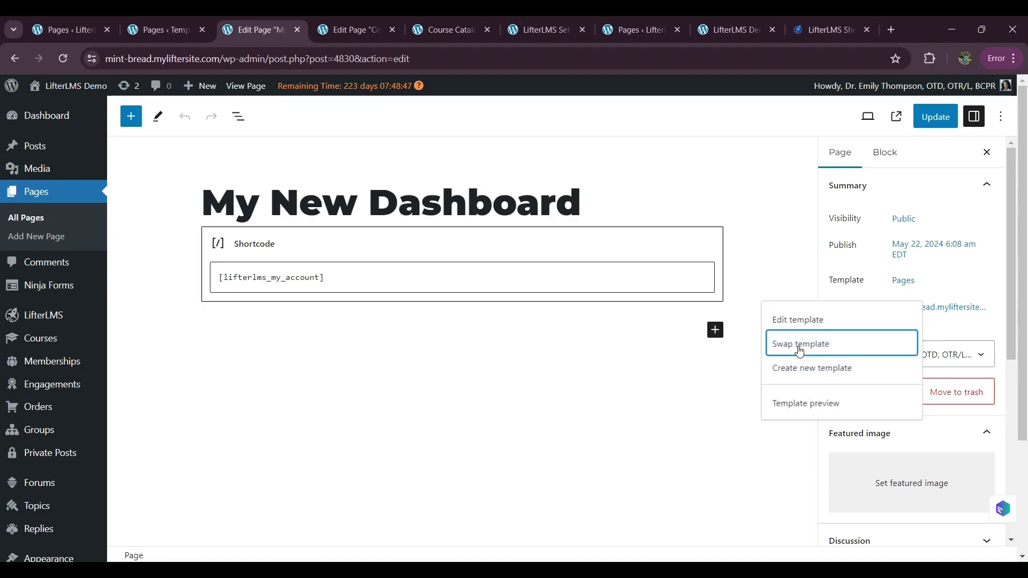
left_click(800, 347)
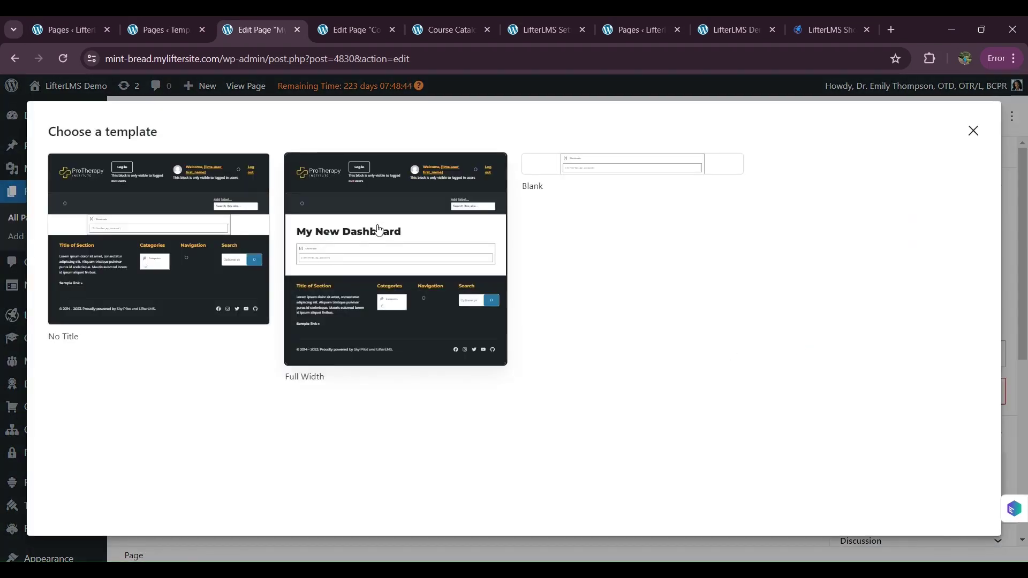
left_click(379, 228)
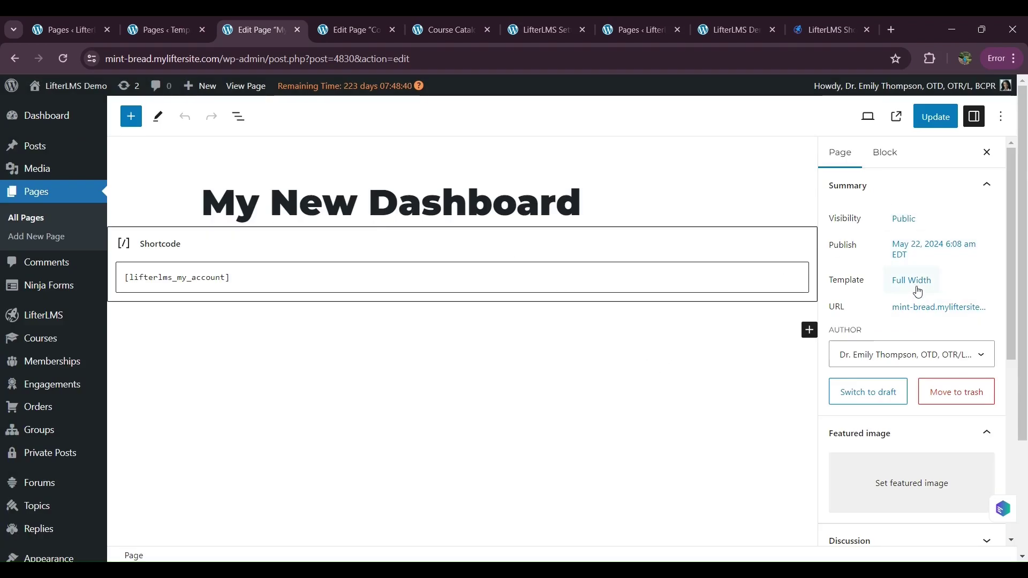
left_click(931, 118)
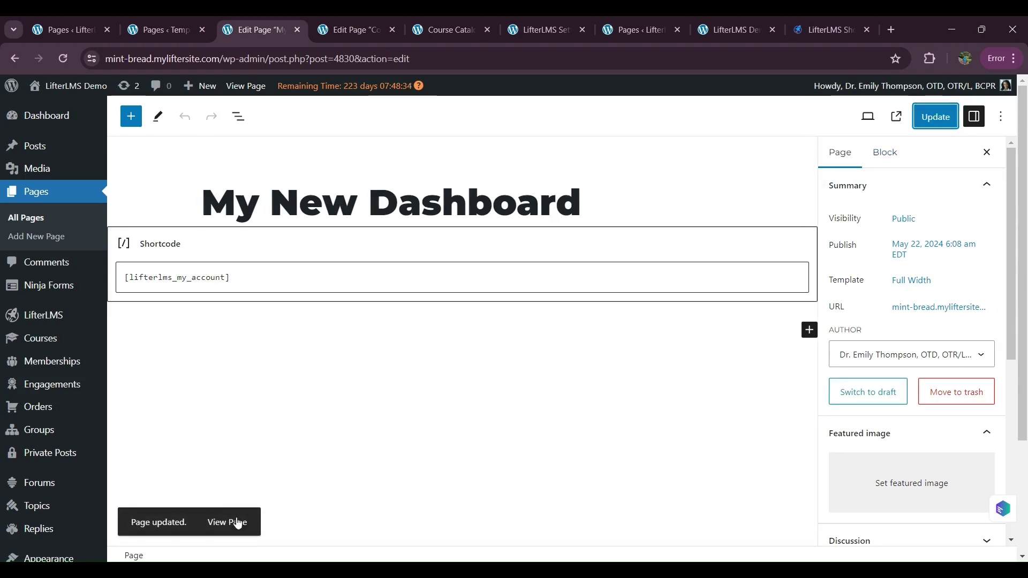
- View the updated page on the live site and scroll through the full-width student dashboard
left_click(230, 522)
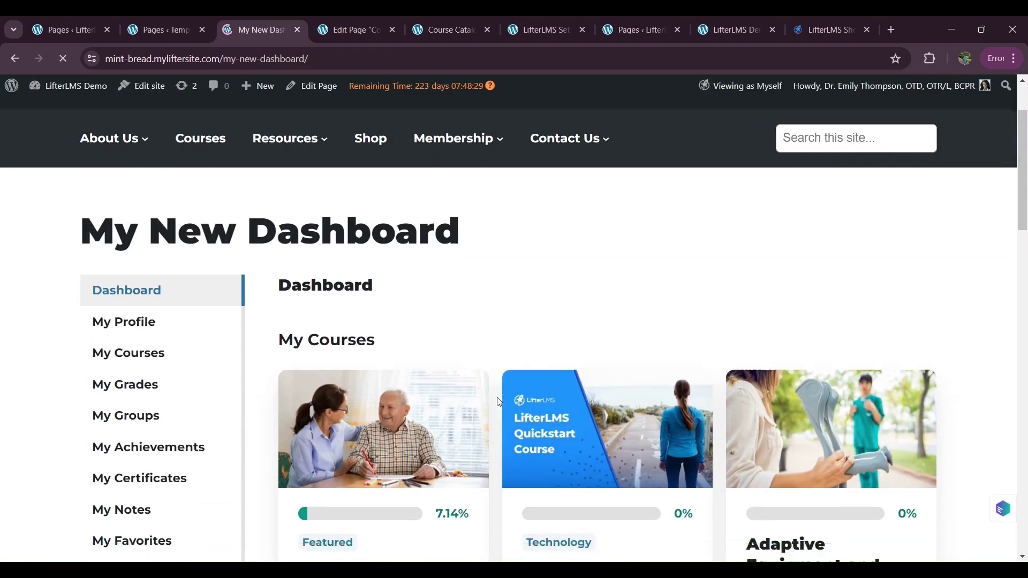
scroll(500, 403, "down", 7)
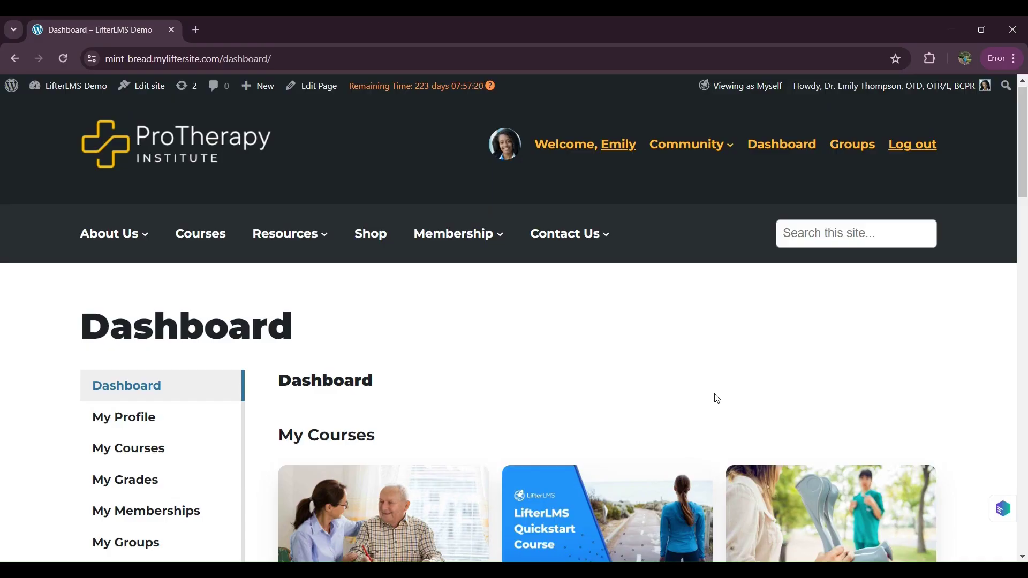
scroll(718, 399, "down", 3)
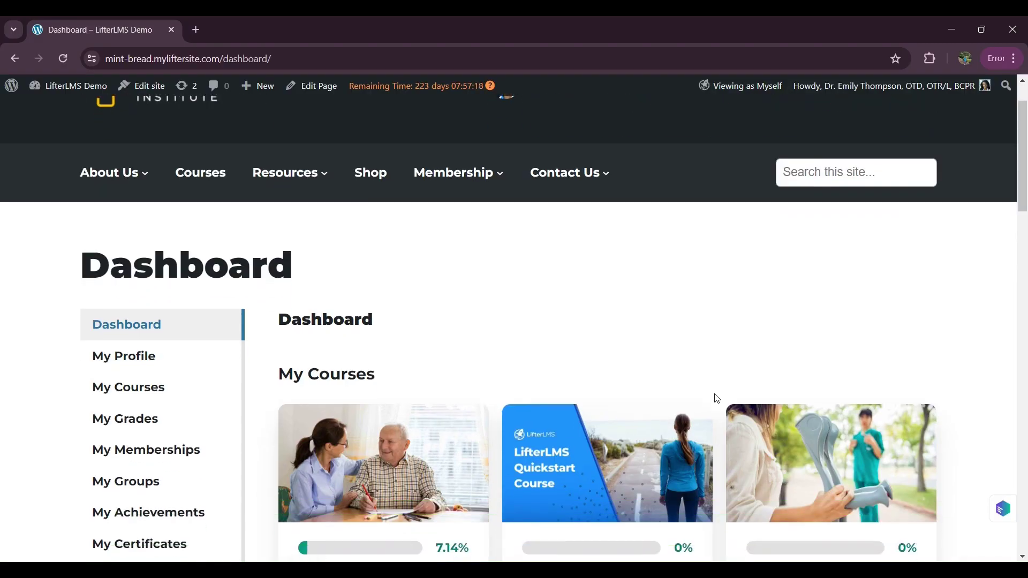